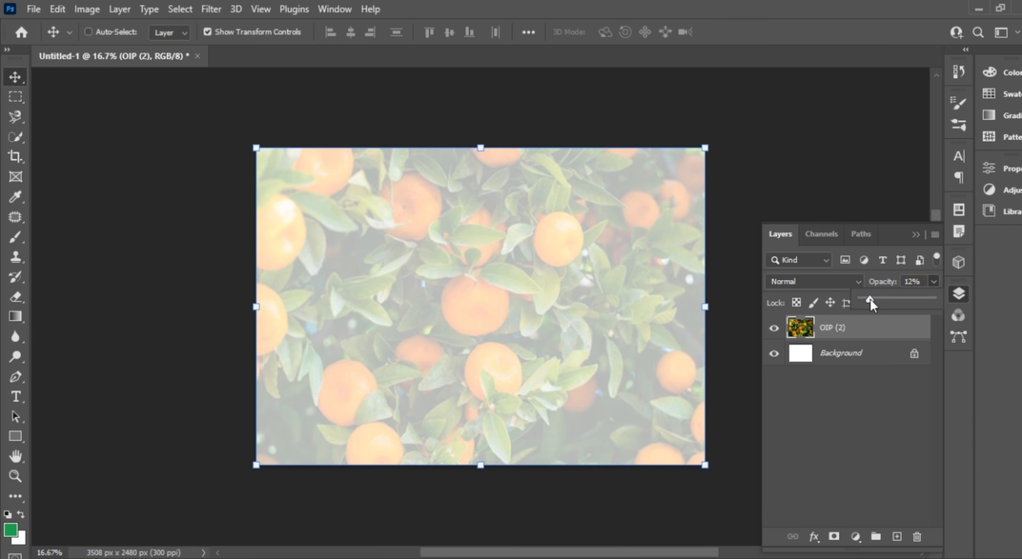
Restore the OIP (2) orange-tree photo layer to 100% opacity and blur it strongly with Gaussian Blur.
drag(870, 302, 931, 300)
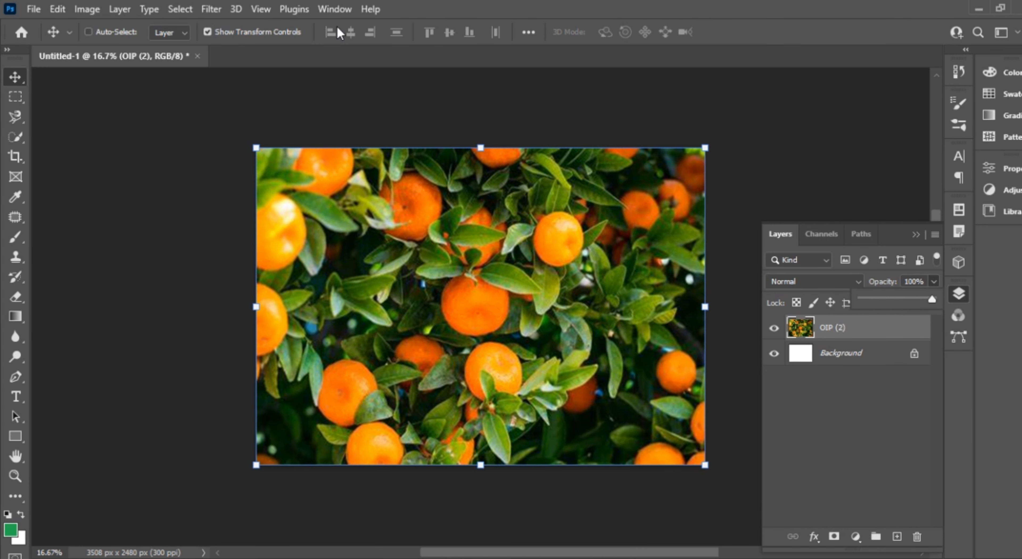
click(211, 9)
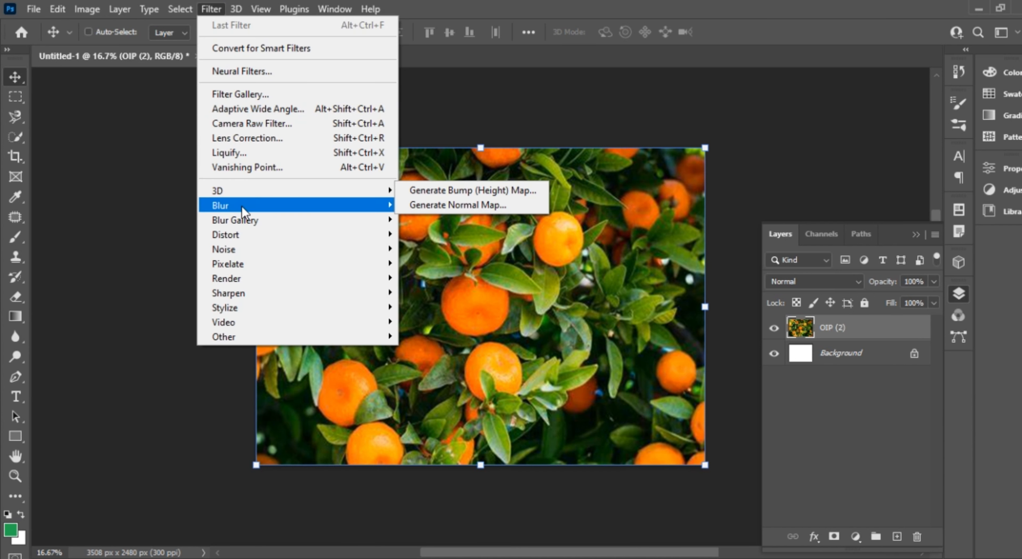
mouse_move(373, 206)
click(440, 263)
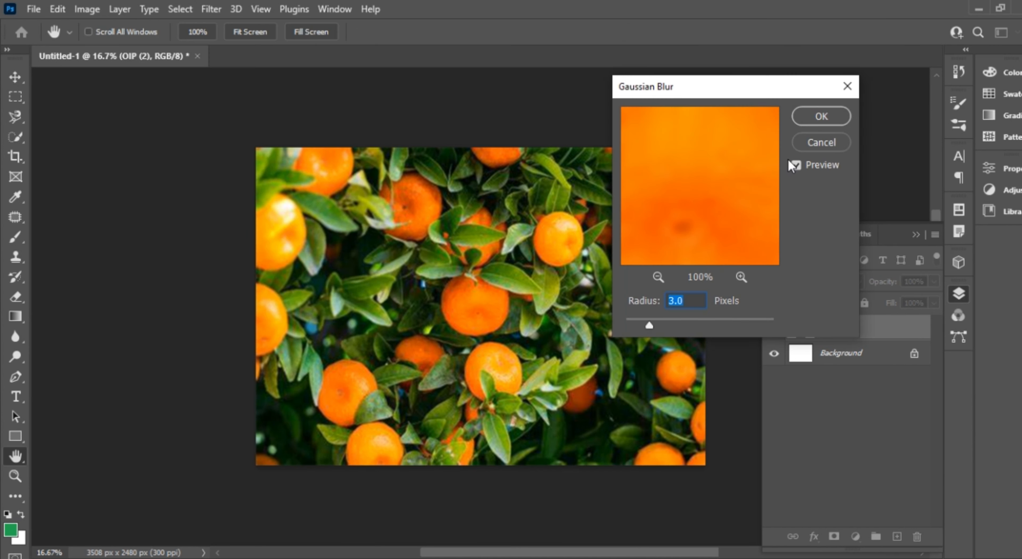
drag(649, 324, 695, 326)
click(821, 116)
key(v)
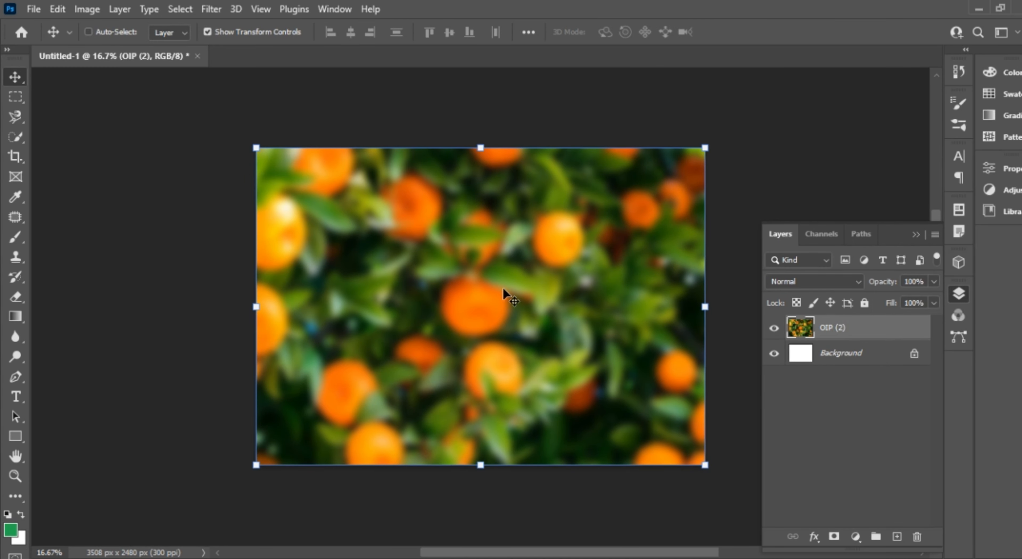
Place the depositphotos_70997819-stock-photo-orange image as an embedded object above the blurred background.
click(33, 9)
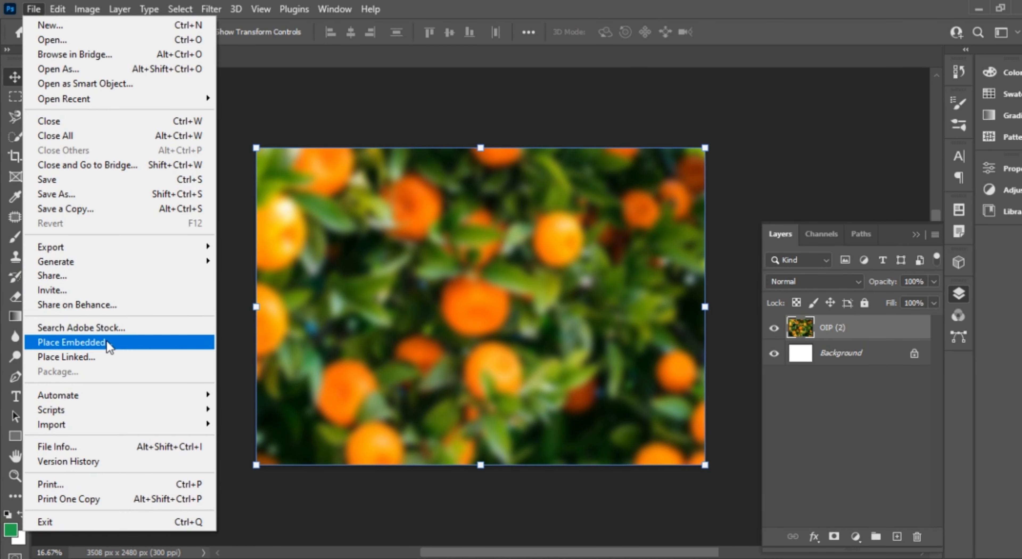
click(79, 344)
click(282, 133)
click(398, 342)
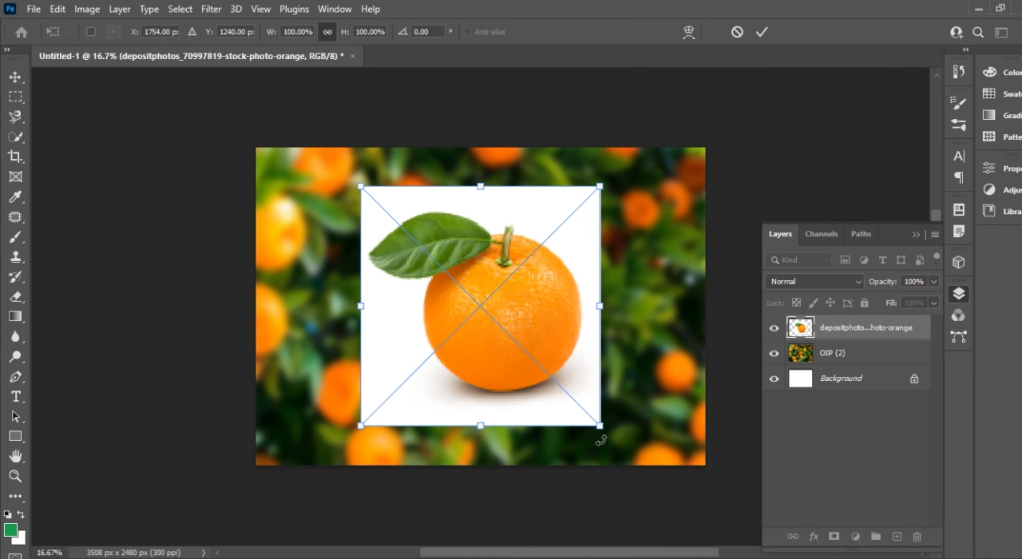
Enlarge the placed orange photo to about 127% width and 117% height and position it near the canvas centre.
drag(598, 426, 657, 434)
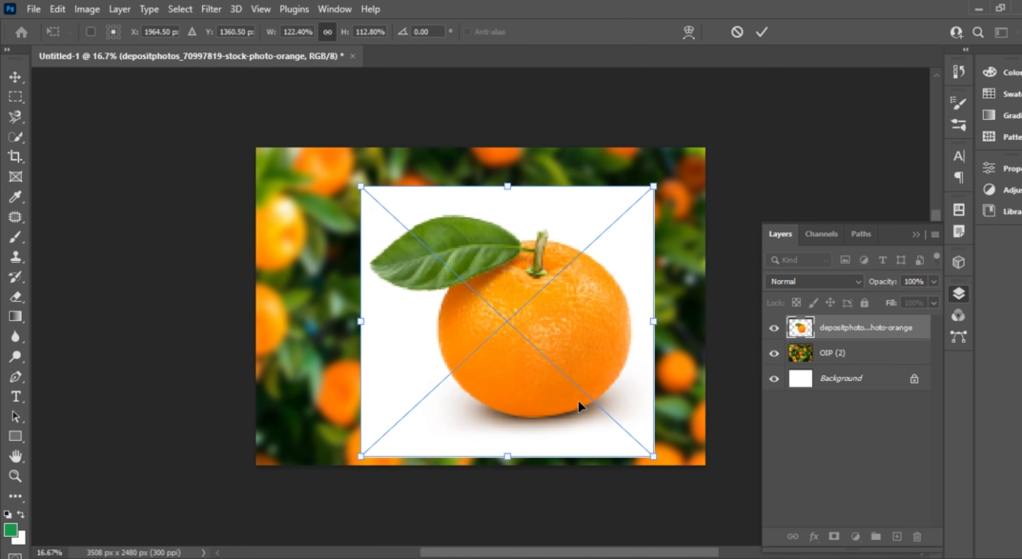
drag(541, 339, 501, 326)
drag(602, 170, 615, 159)
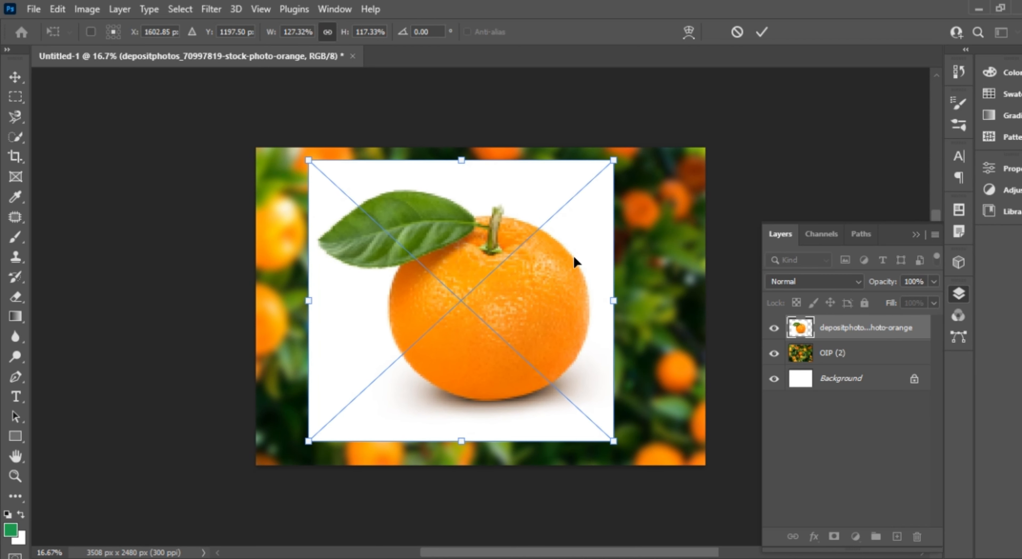
drag(507, 314, 504, 322)
click(761, 32)
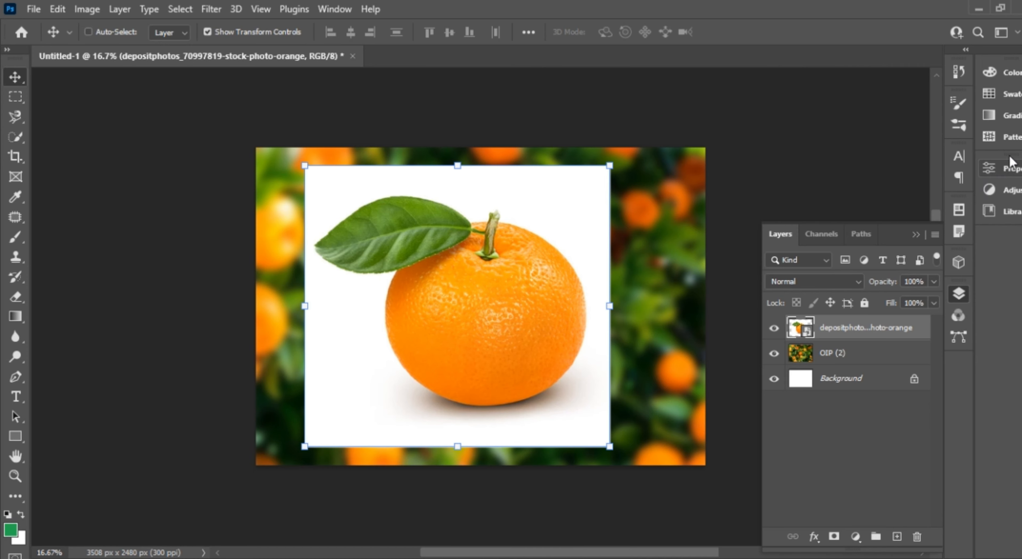
Convert the placed orange smart object to a regular layer, retaining its applied transforms.
click(997, 168)
scroll(869, 235, down, 5)
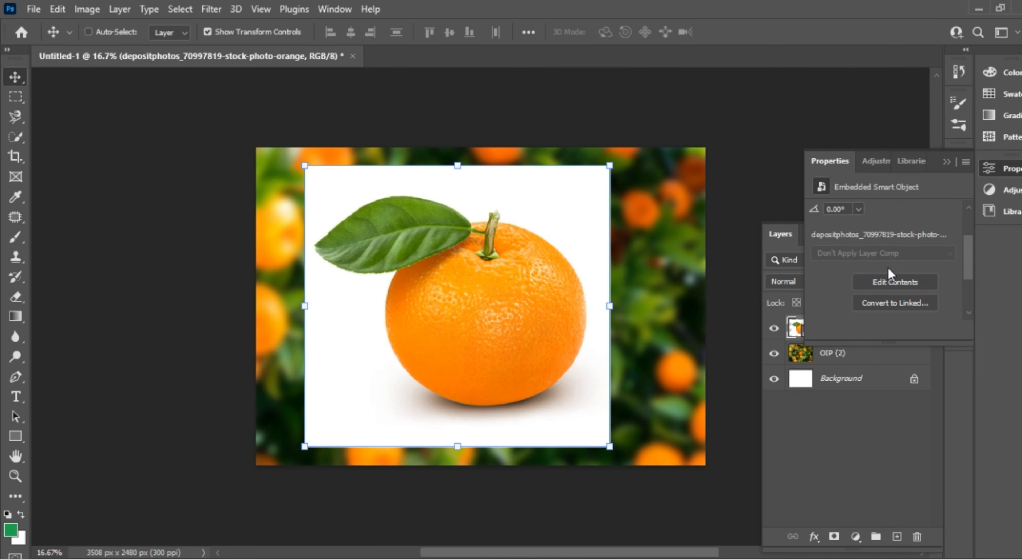
click(902, 240)
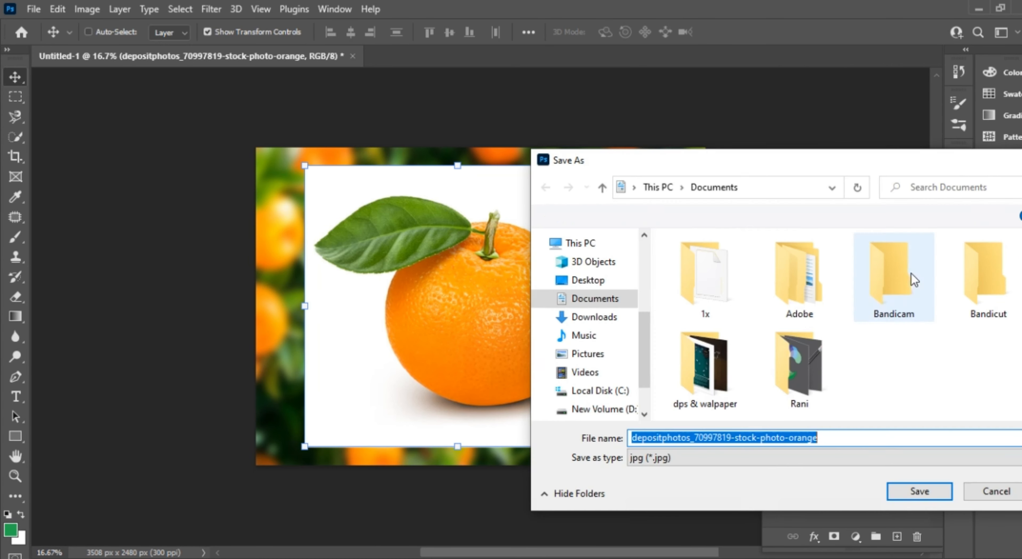
key(Escape)
click(904, 263)
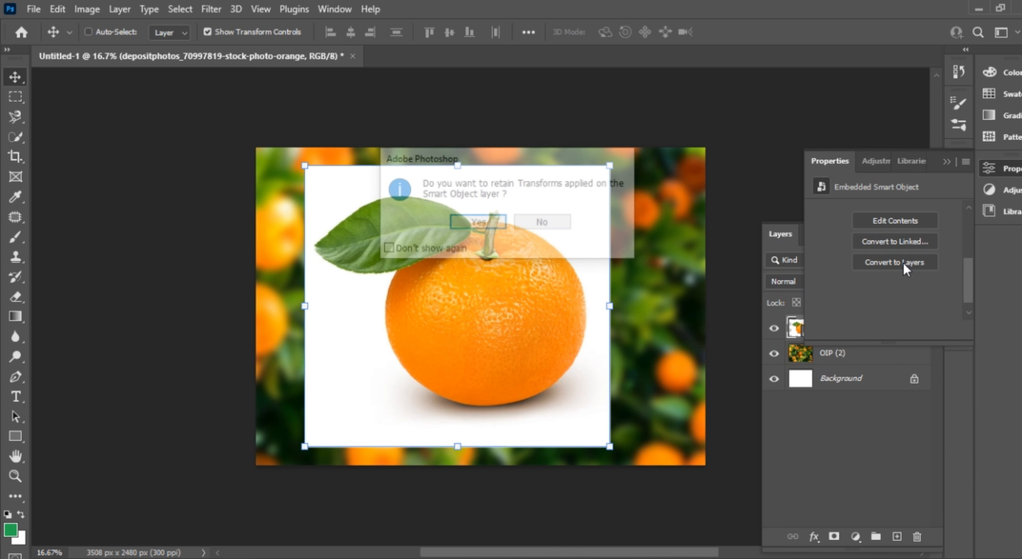
click(478, 221)
Remove the white background around the orange with the Remove Background quick action.
scroll(876, 277, down, 5)
click(877, 256)
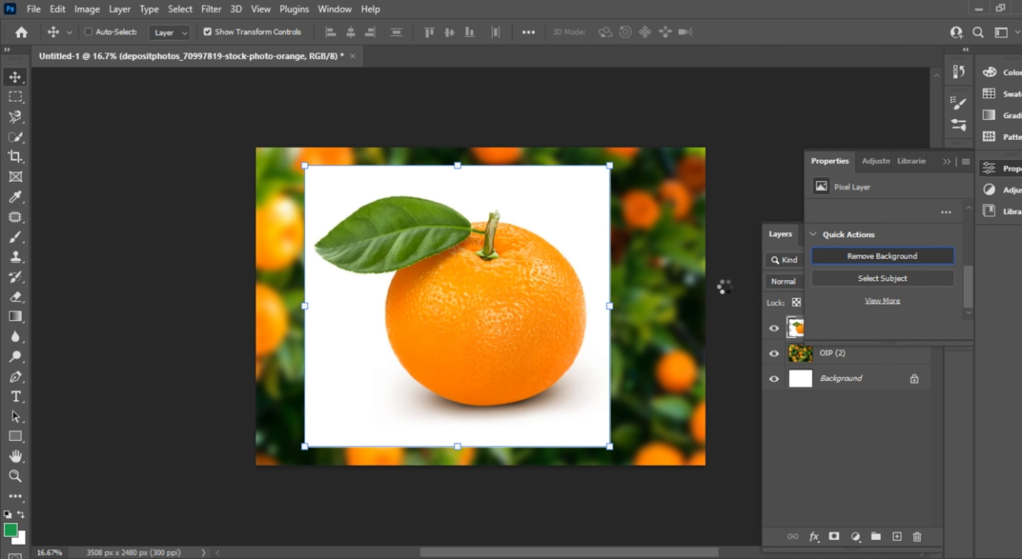
click(946, 161)
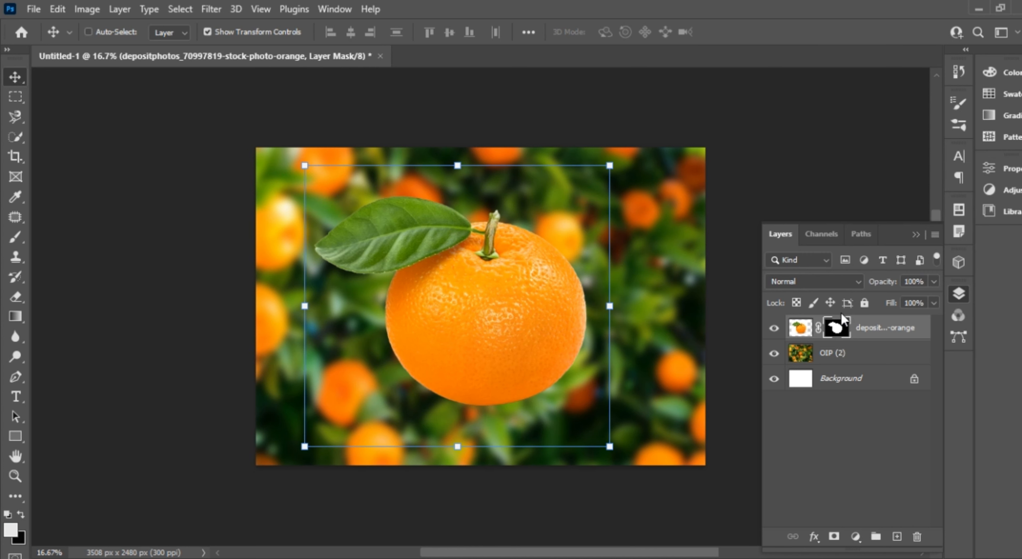
Turn off the transform controls and load the orange layer's mask as a selection.
ctrl+click(802, 333)
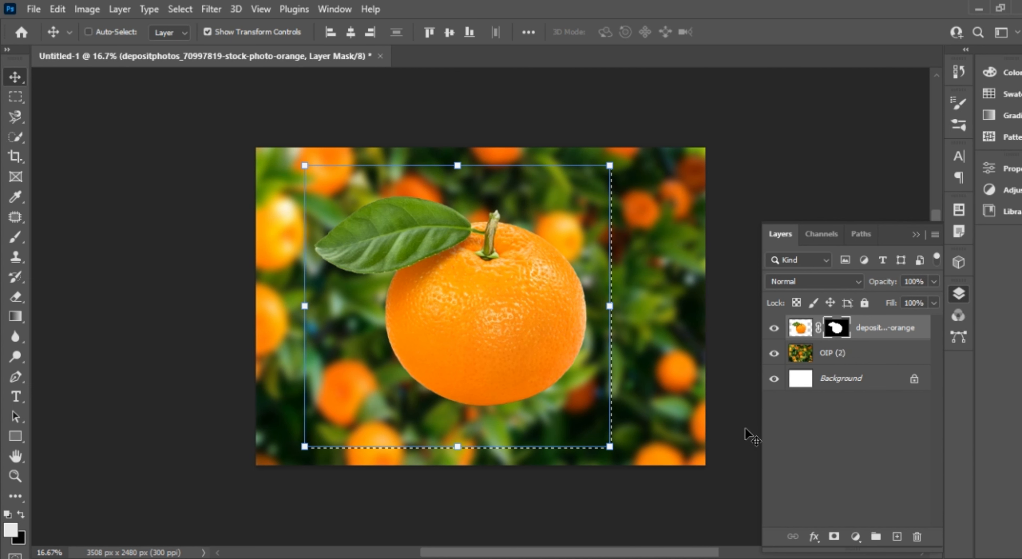
click(207, 32)
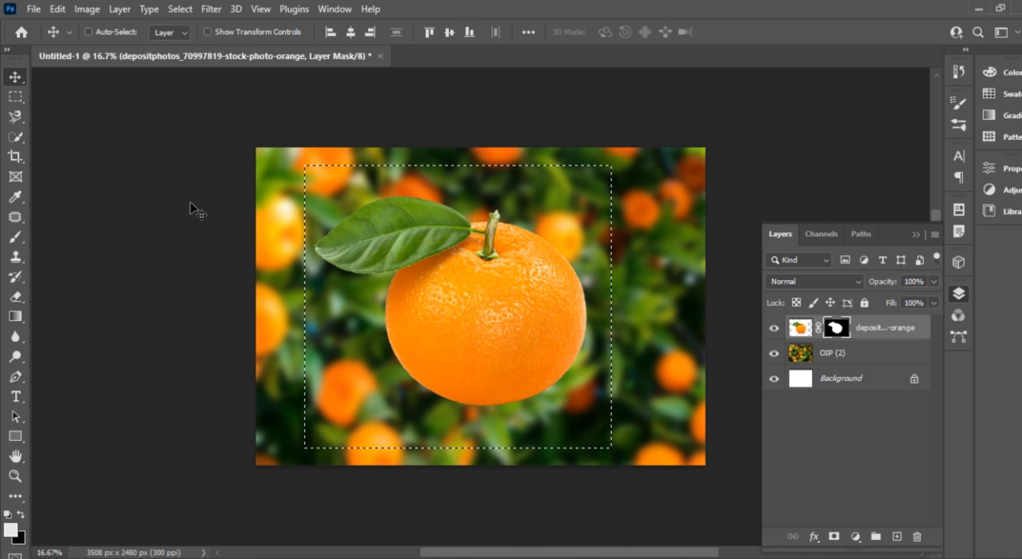
ctrl+click(836, 329)
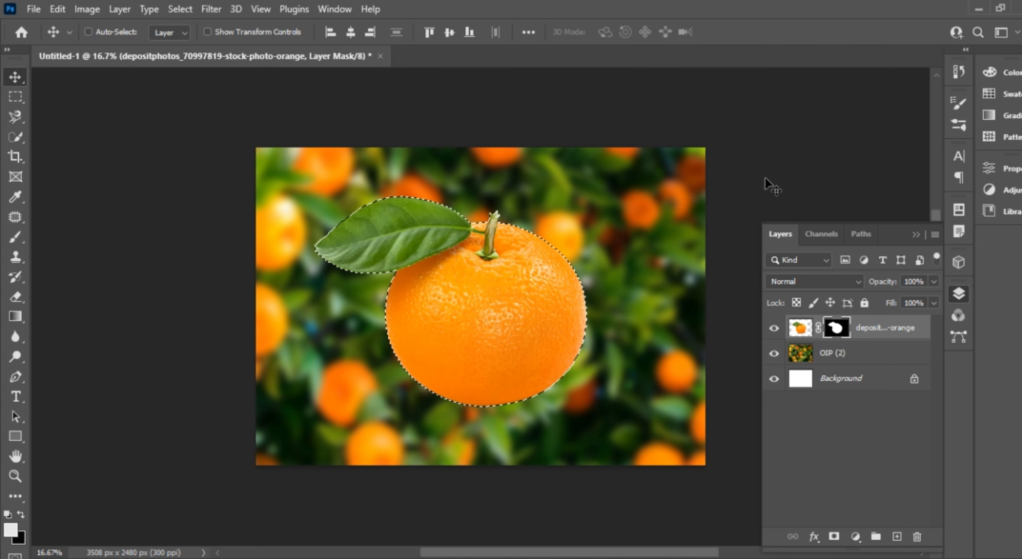
Try the Screen blend mode on the masked orange layer.
click(845, 282)
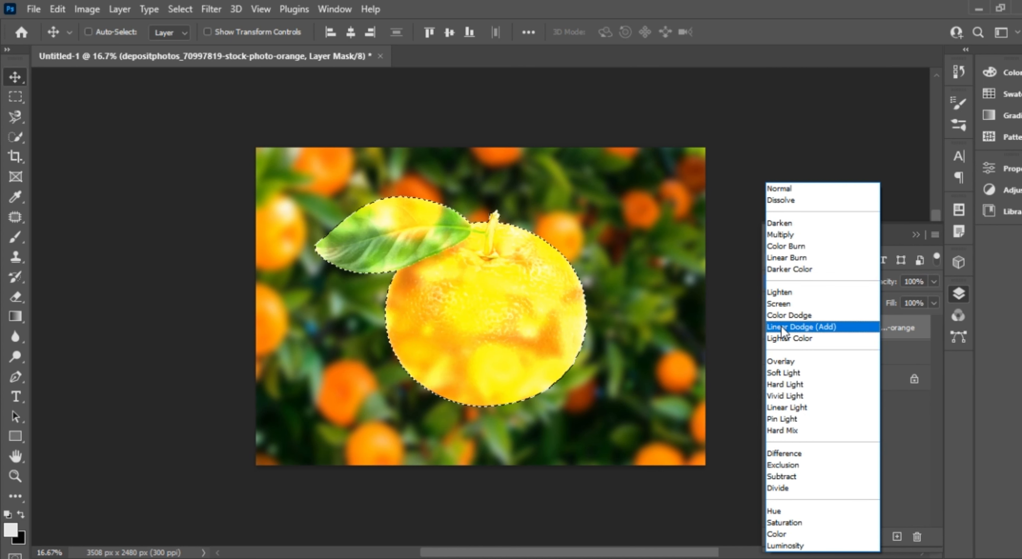
click(784, 304)
click(933, 302)
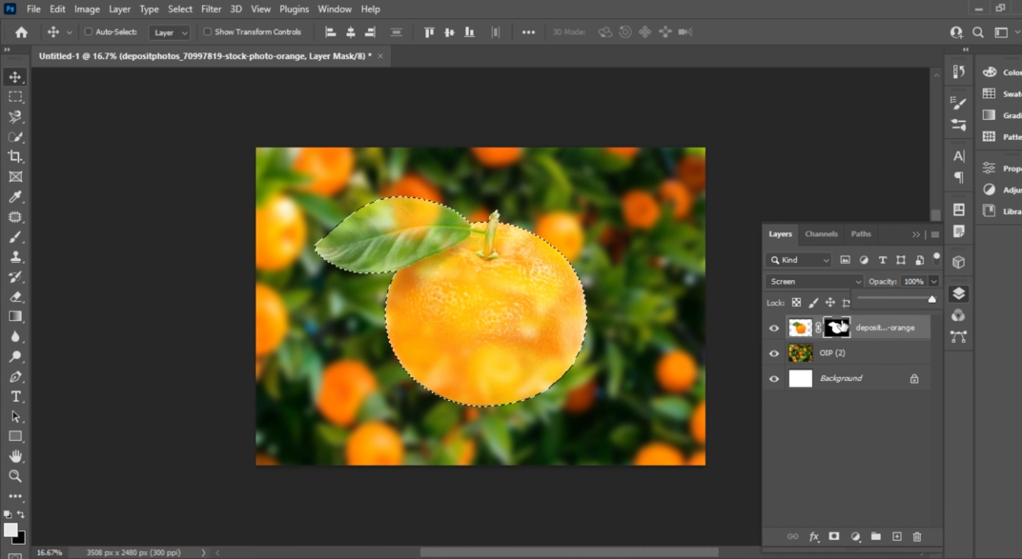
Set the masked orange layer's blend mode to Normal and copy the selected orange onto a new layer.
click(802, 329)
click(809, 281)
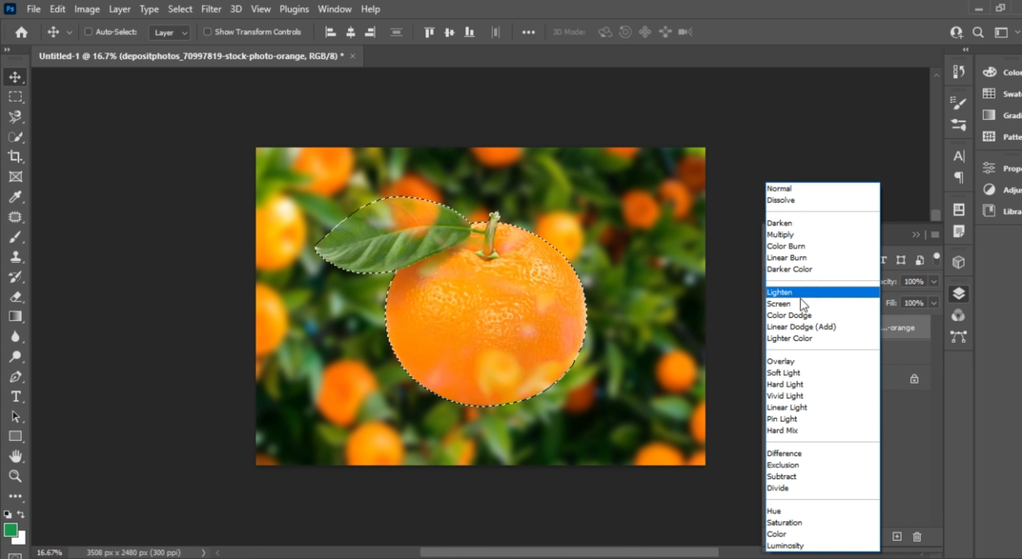
click(786, 192)
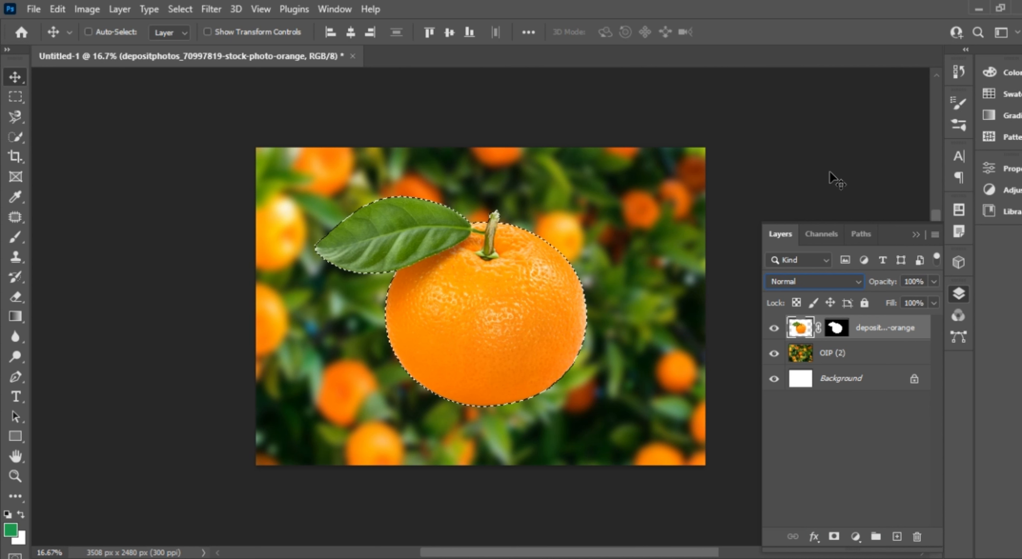
key(ctrl+j)
click(775, 354)
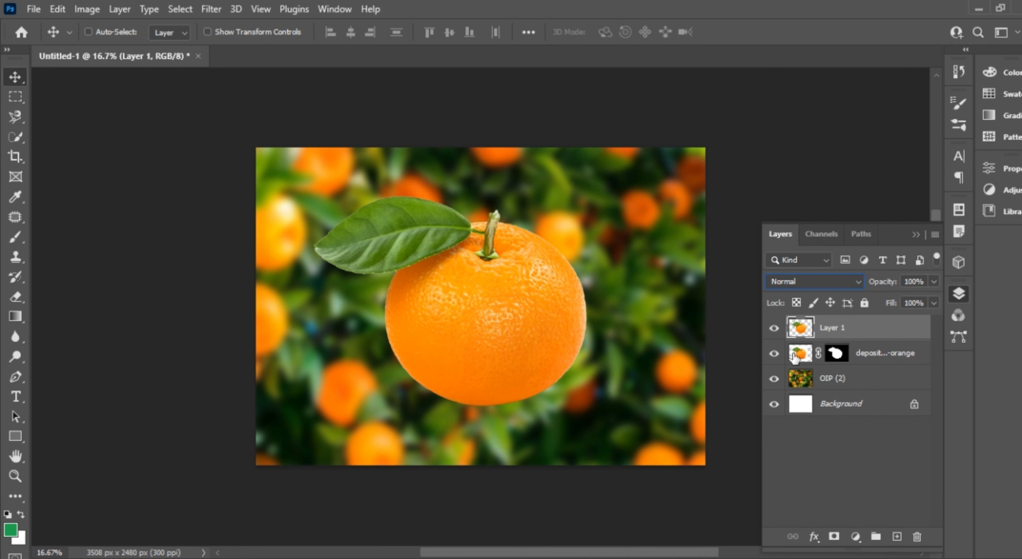
Set the masked orange layer to Screen blending at 55% opacity, with the copied Layer 1 hidden.
click(804, 353)
click(859, 286)
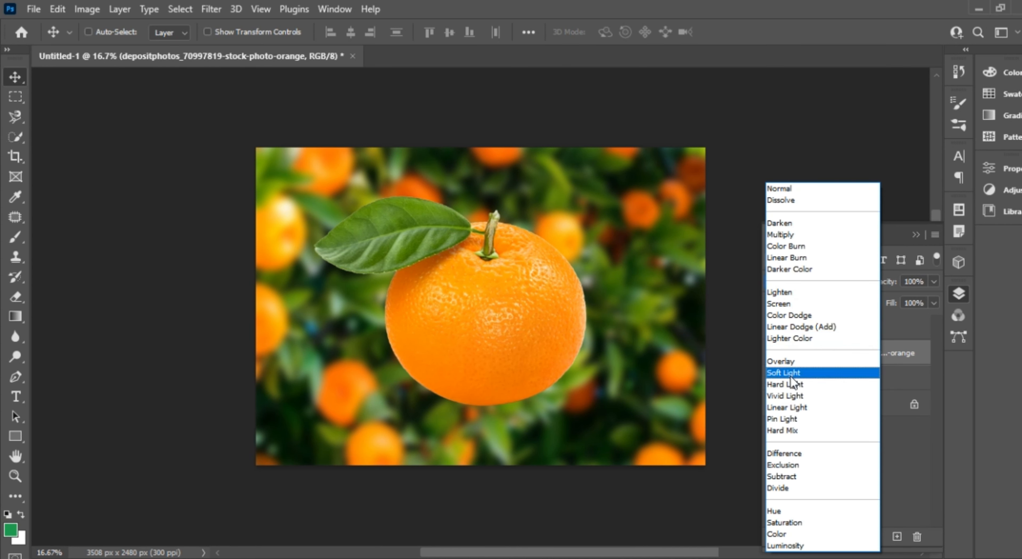
click(790, 304)
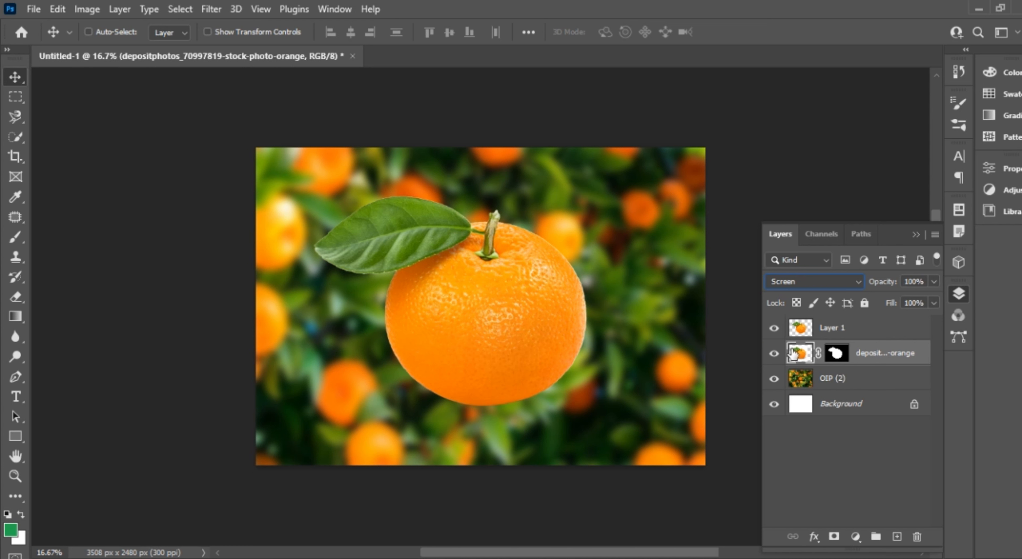
click(774, 328)
click(934, 281)
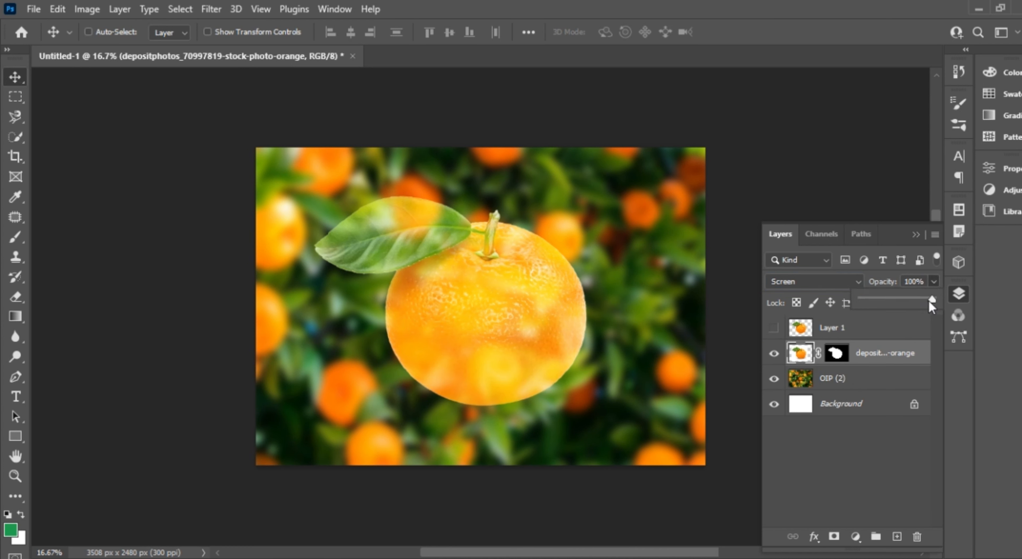
mouse_move(920, 298)
mouse_down()
mouse_move(884, 306)
mouse_move(901, 295)
mouse_up()
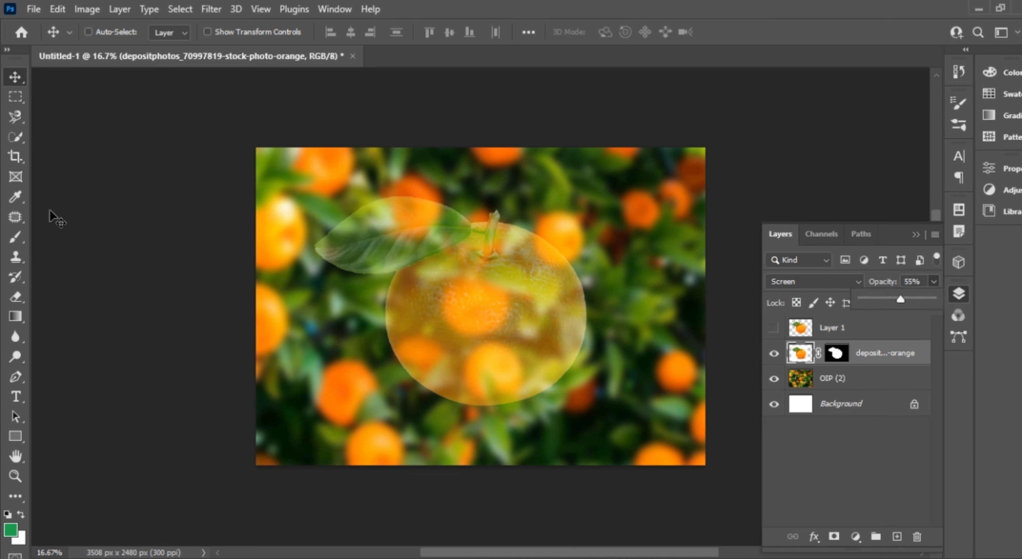
Try a Quick Selection on the upper part of the translucent orange, deselect it, and paint a short green brush stroke across the fruit.
key(w)
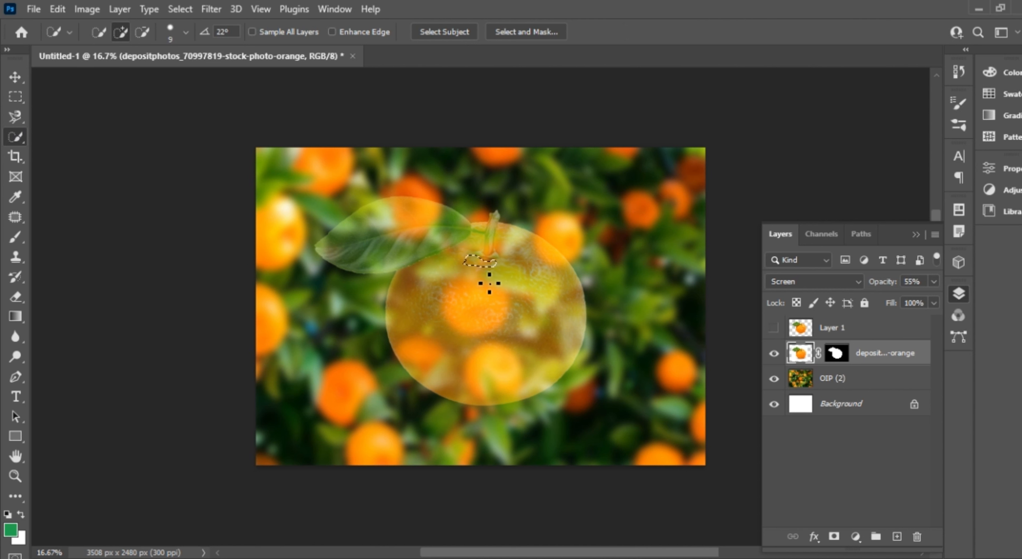
drag(503, 303, 520, 269)
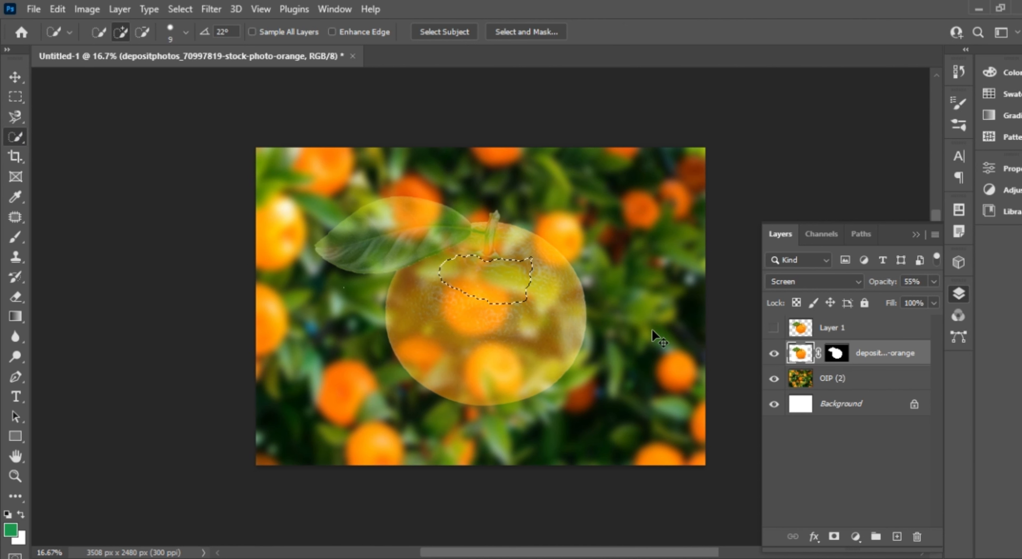
key(ctrl+d)
key(b)
drag(462, 349, 506, 337)
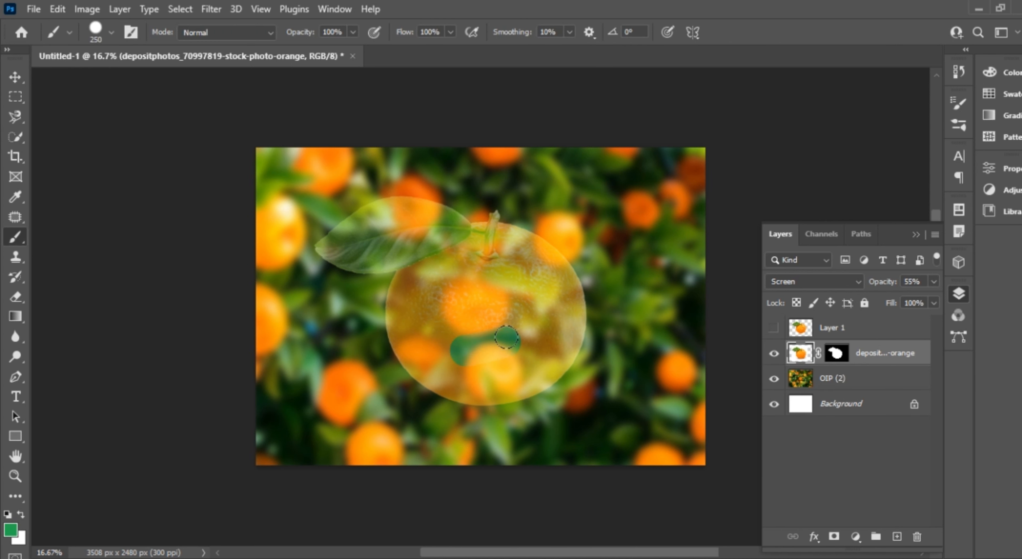
Delete the masked orange layer, then show and select Layer 1.
key(Delete)
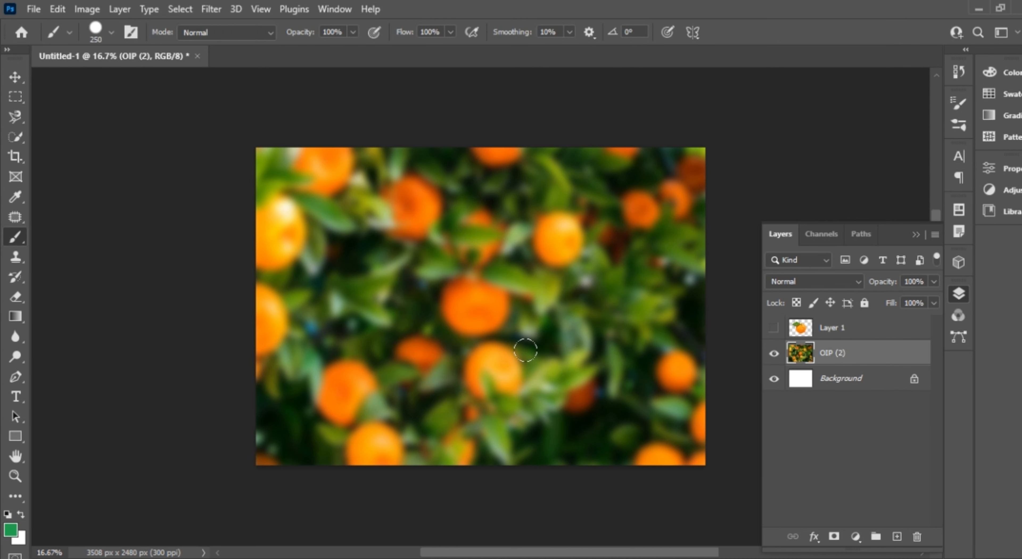
click(774, 327)
click(841, 327)
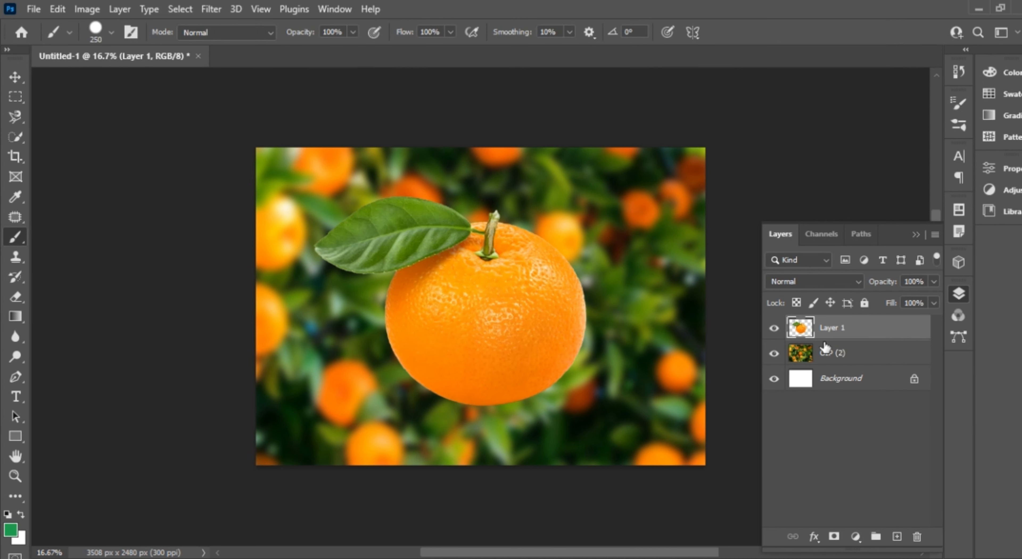
Load Layer 1's orange outline as a selection, try the Screen blend mode on the layer and undo the blend change.
ctrl+click(805, 328)
click(833, 281)
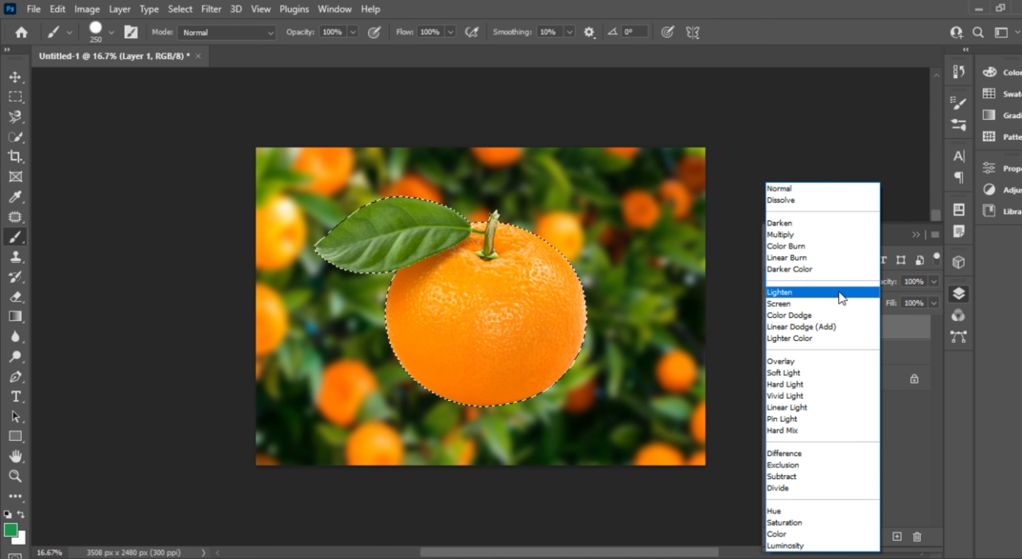
click(805, 307)
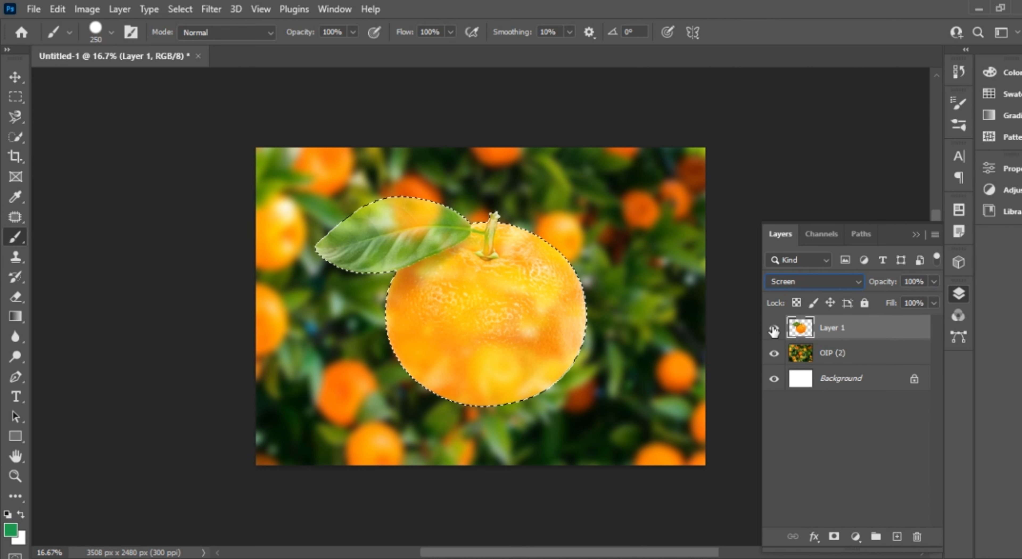
key(ctrl+z)
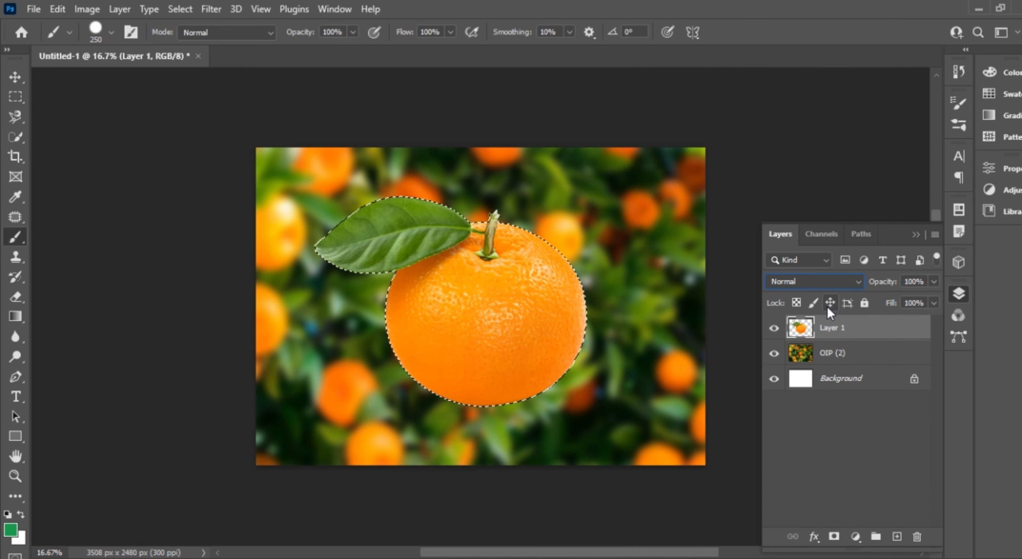
Copy the selected orange from Layer 1 onto a new layer and hide the copy.
key(ctrl+j)
click(774, 328)
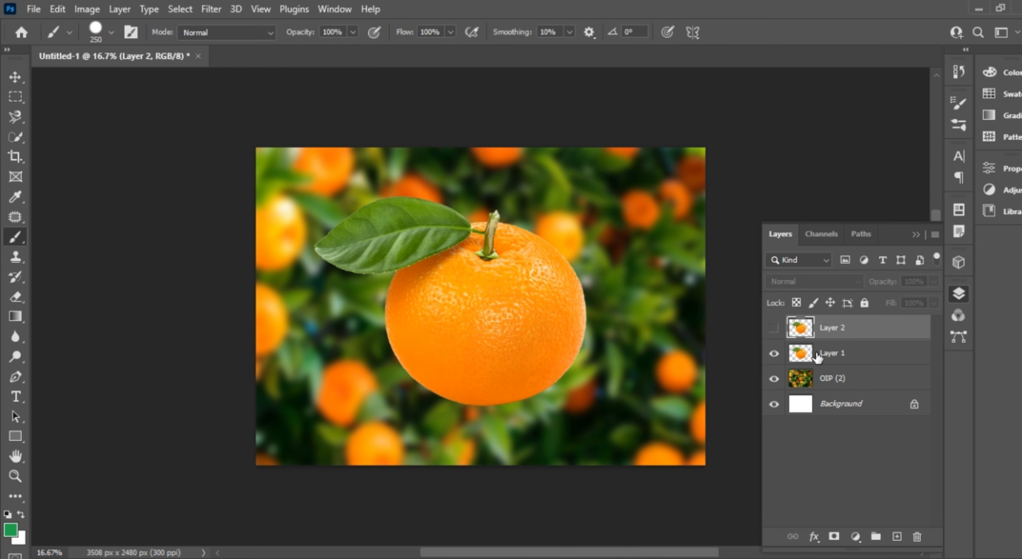
Set Layer 1 to the Screen blend mode at 53% opacity and show Layer 2.
click(15, 77)
click(837, 359)
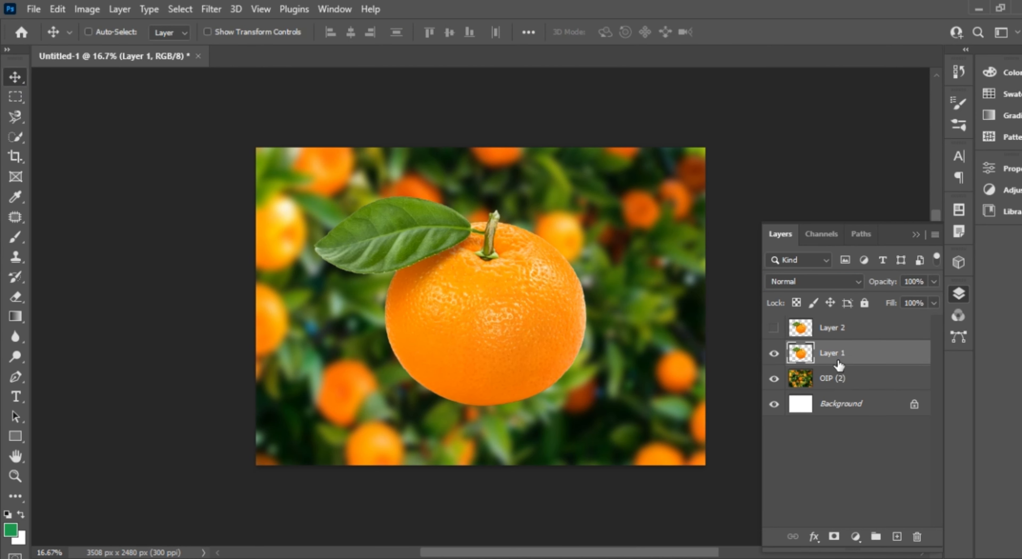
click(849, 282)
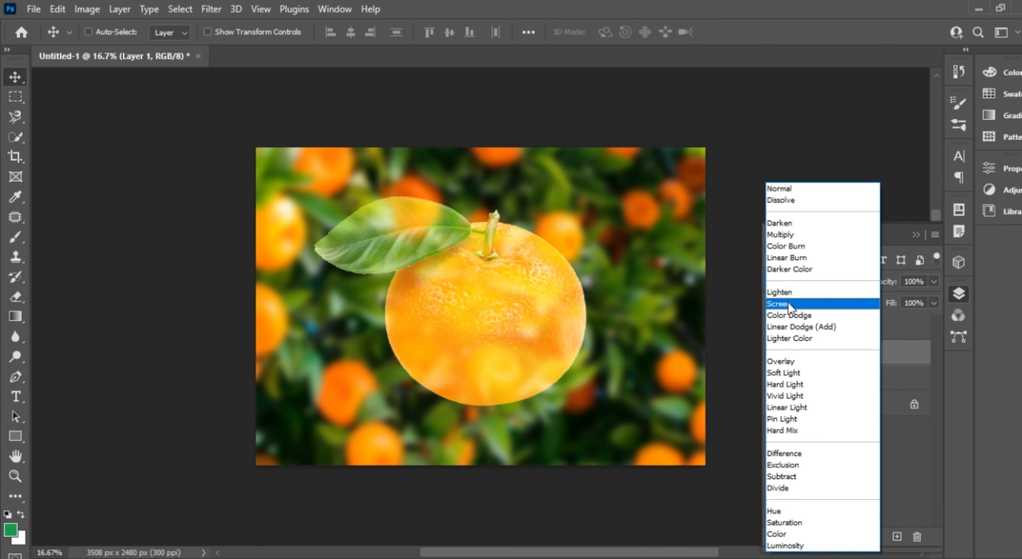
click(789, 301)
click(933, 281)
drag(934, 298, 895, 303)
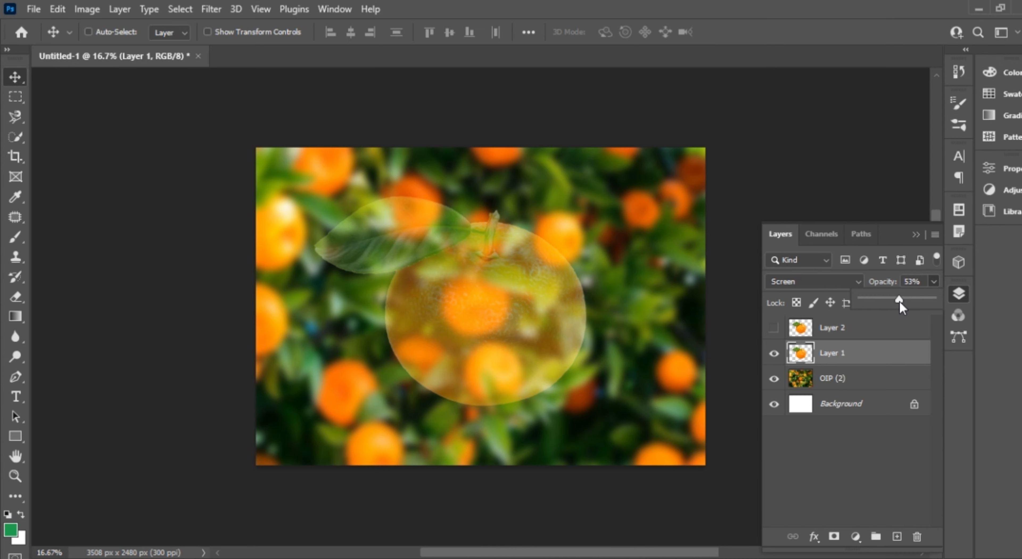
click(774, 327)
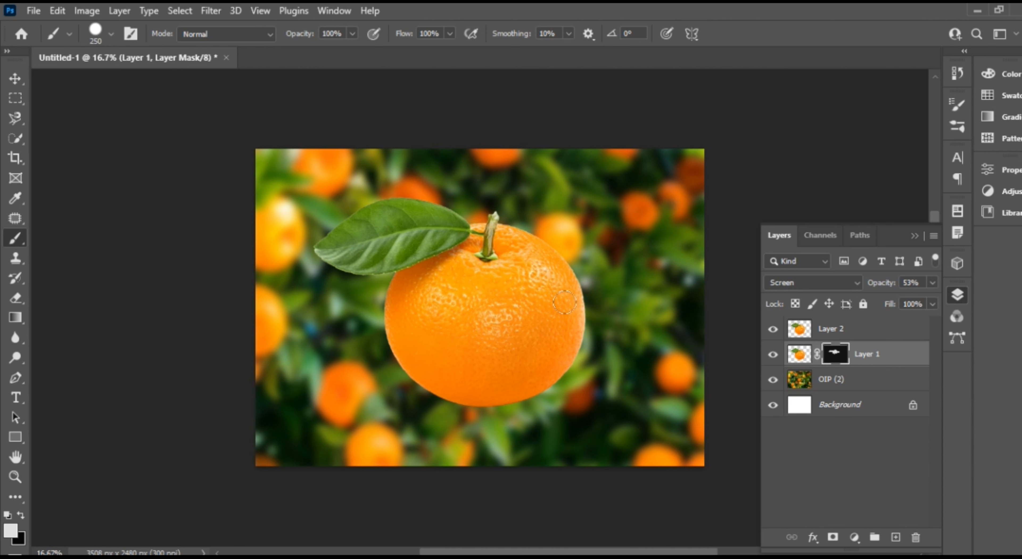
Hide Layer 2 and paint on Layer 1's mask to reveal the upper half of the translucent orange and its leaf.
click(773, 329)
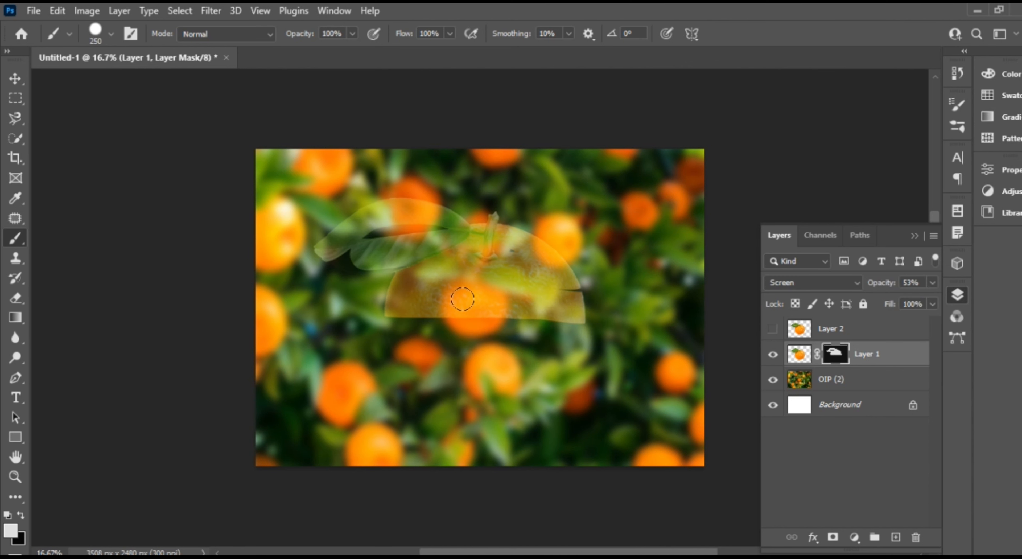
drag(570, 308, 371, 305)
mouse_move(427, 232)
mouse_down()
mouse_move(320, 234)
mouse_move(421, 248)
mouse_up()
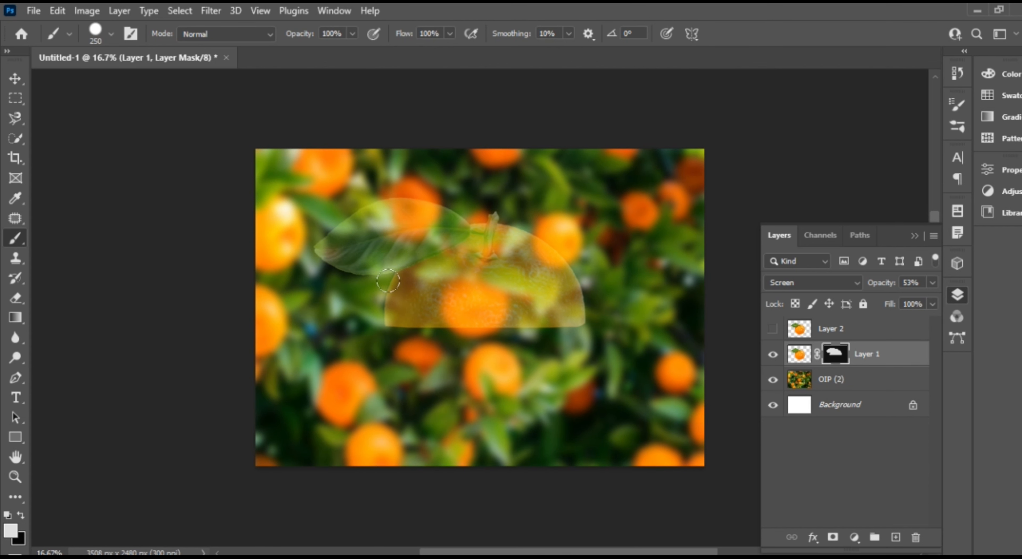
key(v)
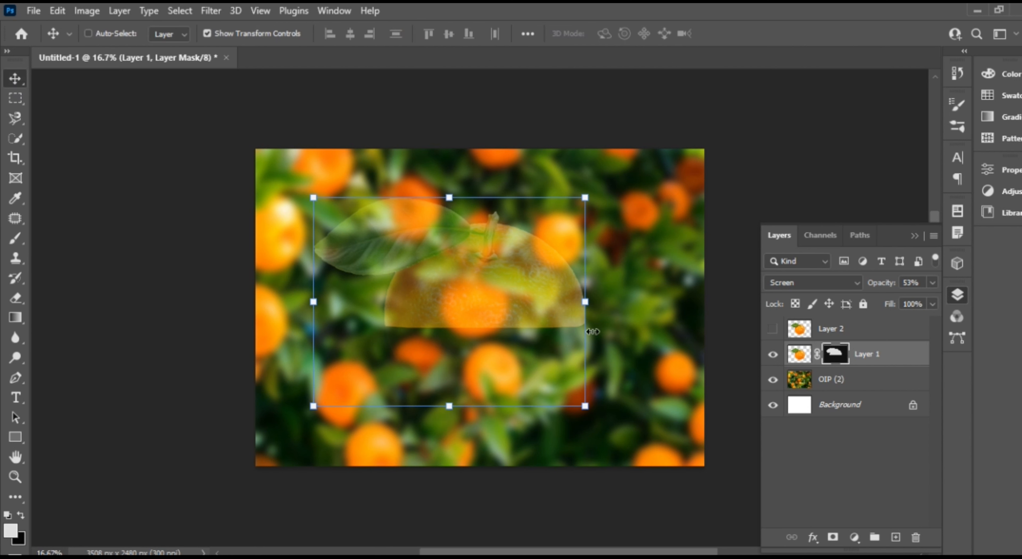
Toggle the visibility of Layer 2 and Layer 1 to compare the solid and translucent oranges, leaving both layers shown.
click(771, 328)
click(771, 329)
click(771, 328)
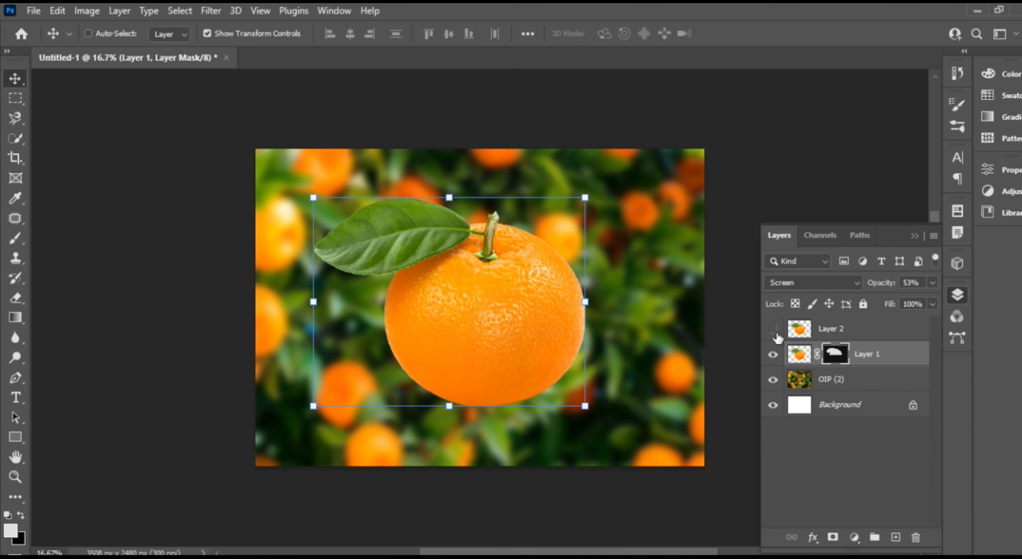
click(771, 328)
click(771, 329)
click(772, 354)
click(772, 328)
click(772, 354)
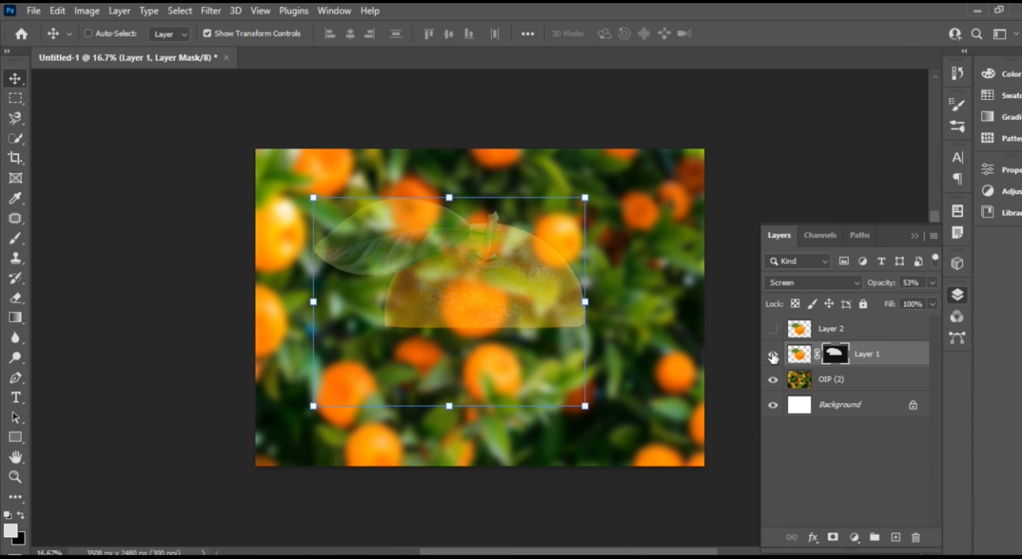
click(772, 329)
Try a Quick Selection of the orange with Layer 1's mask active, subtracting the upper part of the fruit, and undo the last strokes.
click(15, 138)
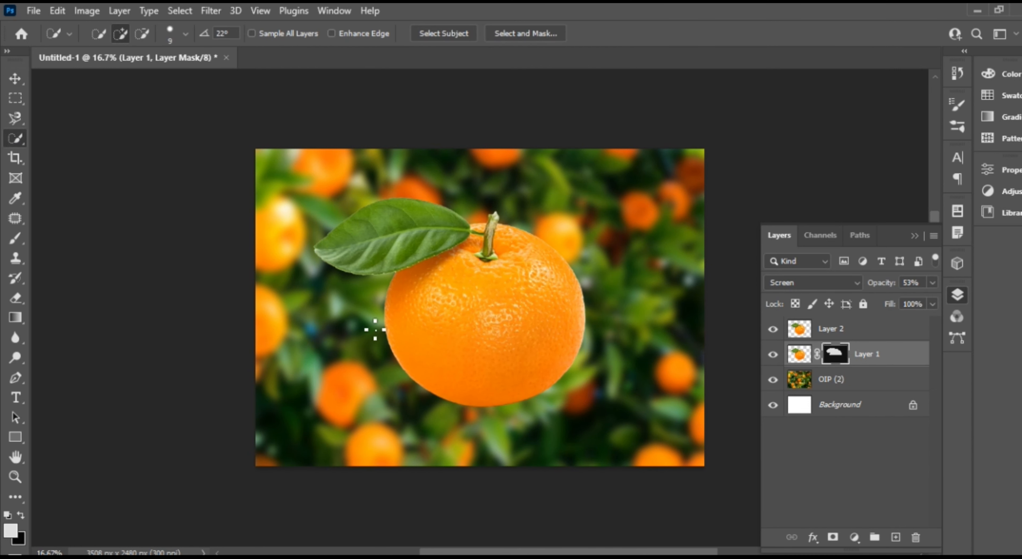
drag(415, 348, 511, 372)
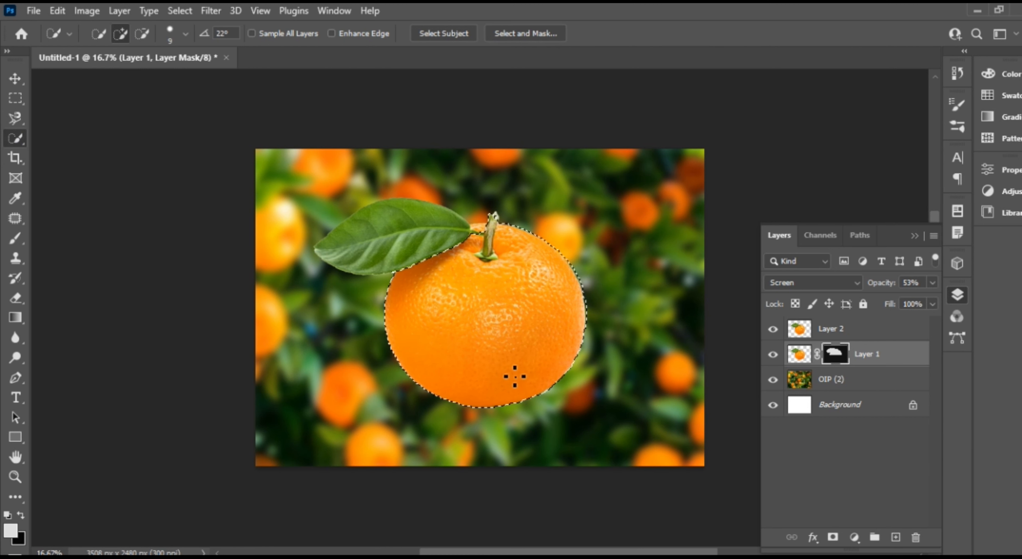
key(alt)
mouse_move(474, 223)
mouse_down()
mouse_move(506, 281)
mouse_move(504, 238)
mouse_move(543, 272)
mouse_up()
mouse_move(399, 289)
mouse_down()
mouse_move(480, 258)
mouse_move(394, 286)
mouse_move(564, 308)
mouse_move(536, 296)
mouse_move(568, 290)
mouse_move(560, 263)
mouse_move(571, 294)
mouse_move(548, 297)
mouse_up()
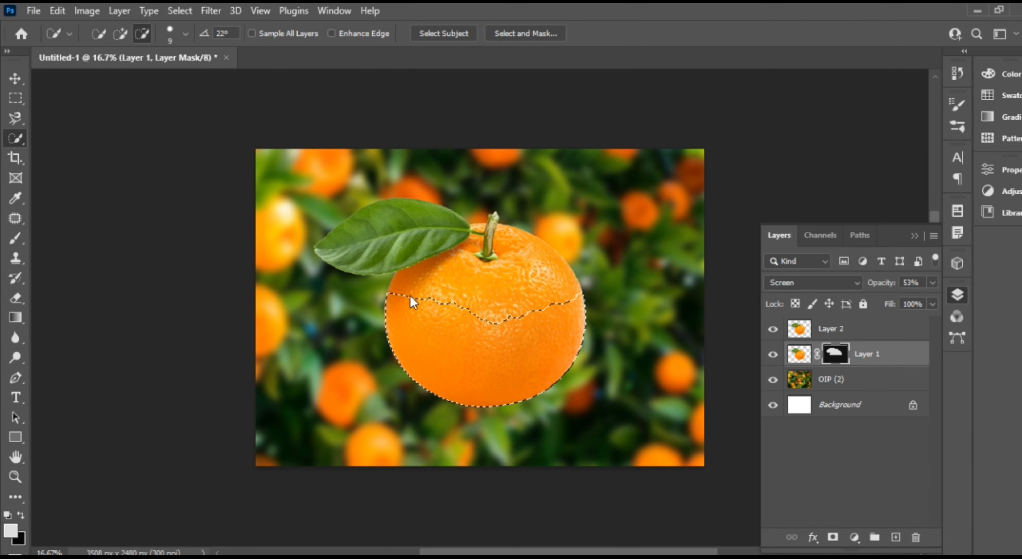
key(ctrl+z)
key(ctrl+z)
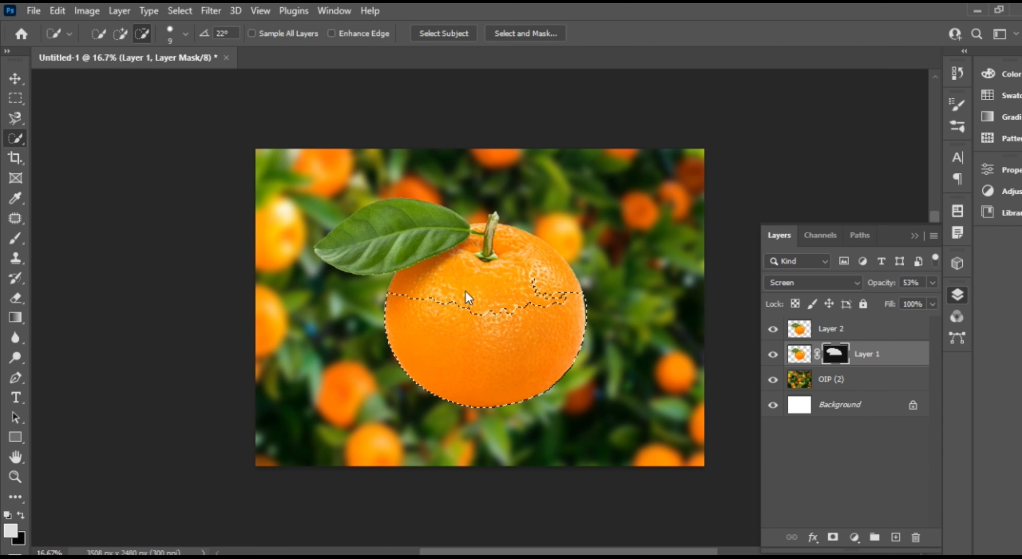
Try to straighten the selection's upper edge across the middle of the orange, undo the strokes and deselect.
mouse_move(550, 296)
mouse_down()
mouse_move(565, 294)
mouse_move(552, 305)
mouse_move(549, 283)
mouse_move(523, 297)
mouse_move(571, 296)
mouse_move(431, 308)
mouse_move(440, 284)
mouse_move(416, 296)
mouse_up()
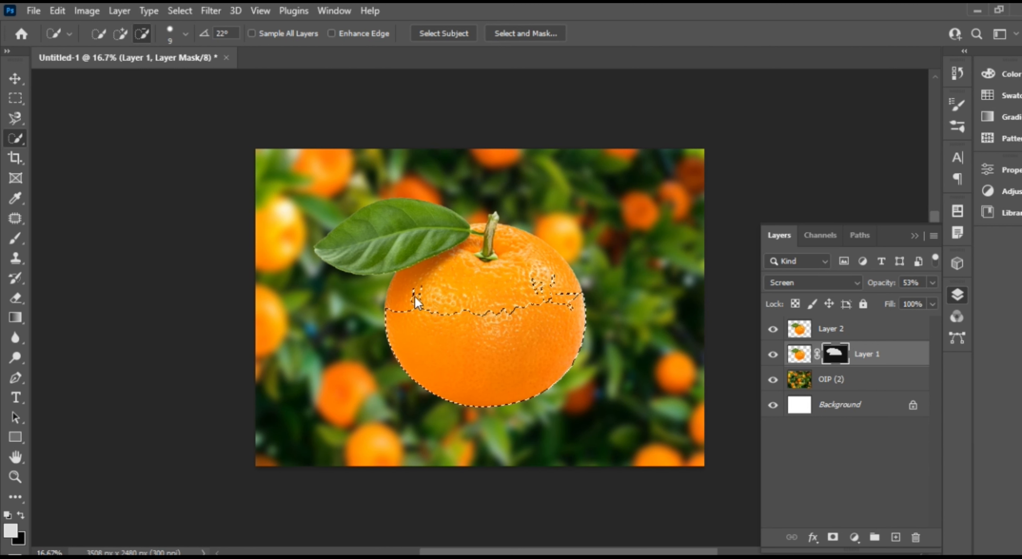
key(alt)
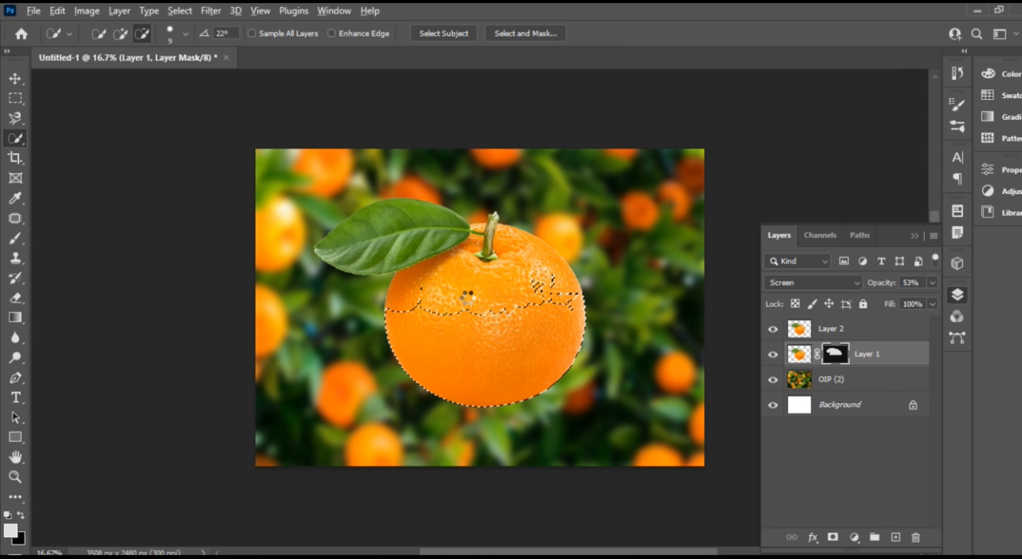
mouse_move(404, 324)
mouse_down()
mouse_move(440, 305)
mouse_move(538, 313)
mouse_up()
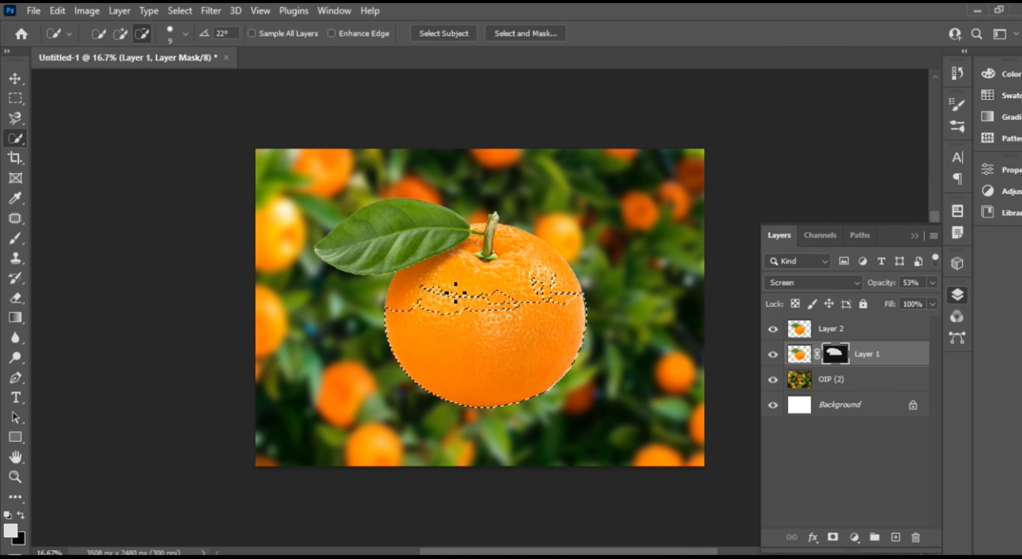
mouse_move(515, 318)
mouse_down()
mouse_move(594, 315)
mouse_move(542, 312)
mouse_move(570, 308)
mouse_up()
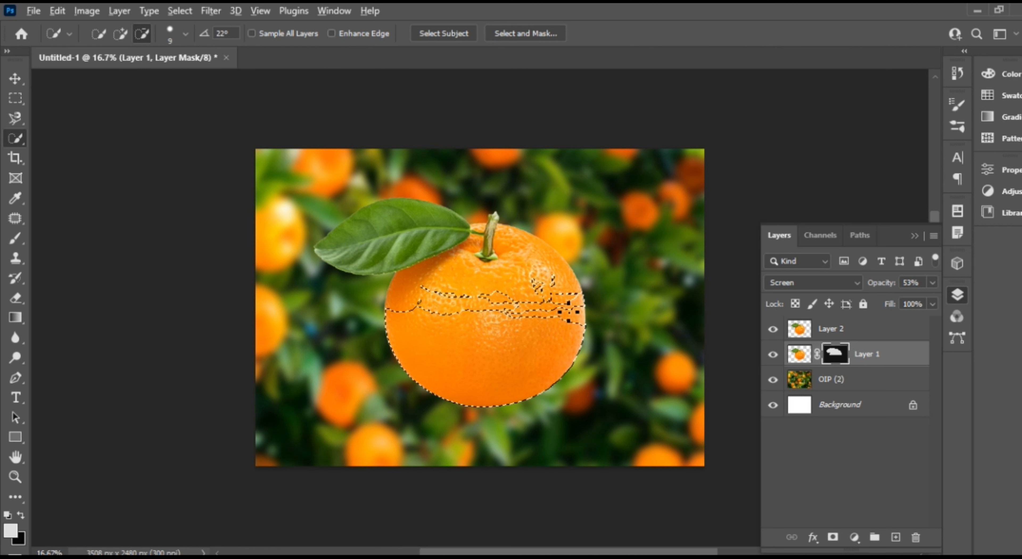
drag(402, 313, 580, 305)
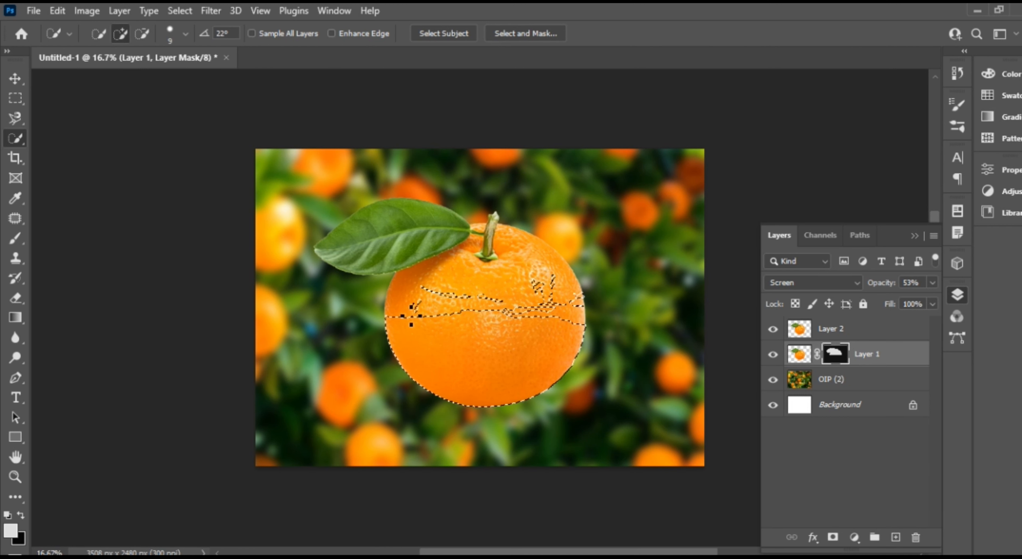
key(ctrl+z)
key(ctrl+z)
key(ctrl+z)
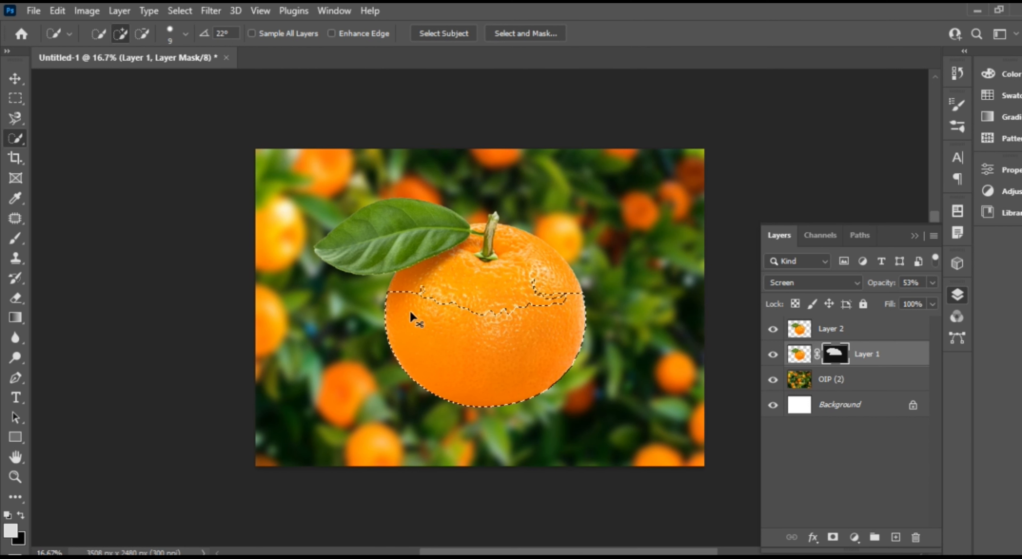
key(z)
key(ctrl+d)
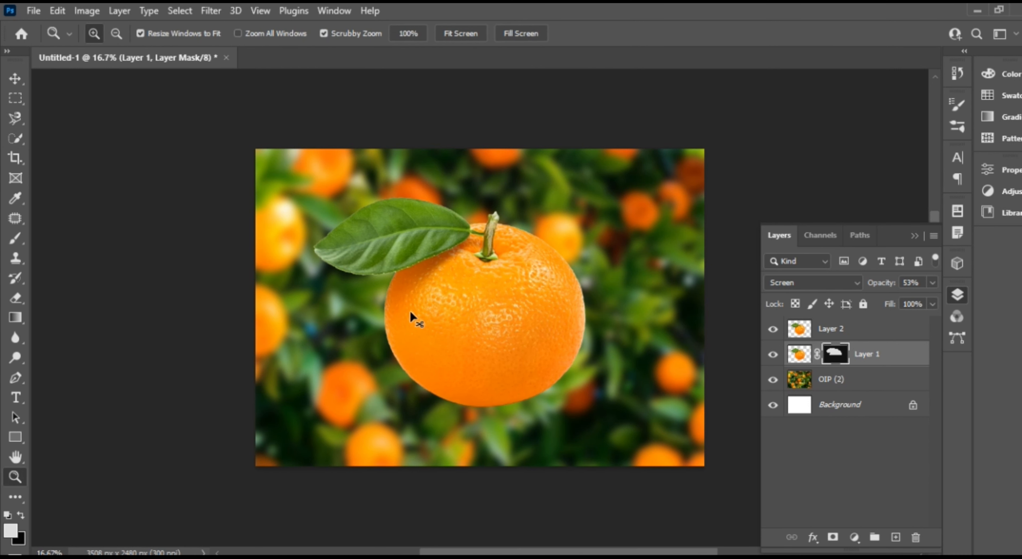
Quick-select the lower half of the orange on Layer 2 to copy it onto a new layer, and hide Layer 2.
click(15, 79)
click(801, 335)
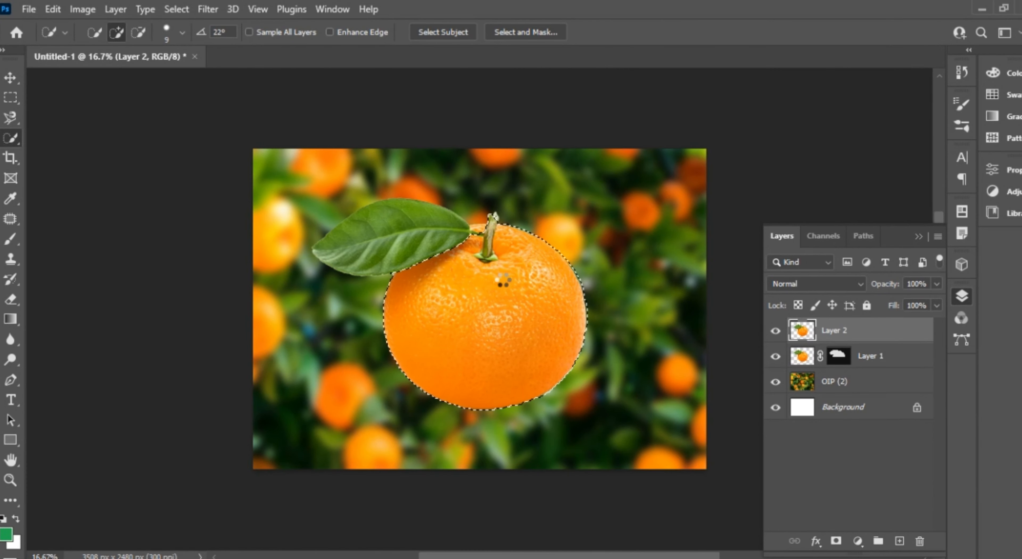
key(alt)
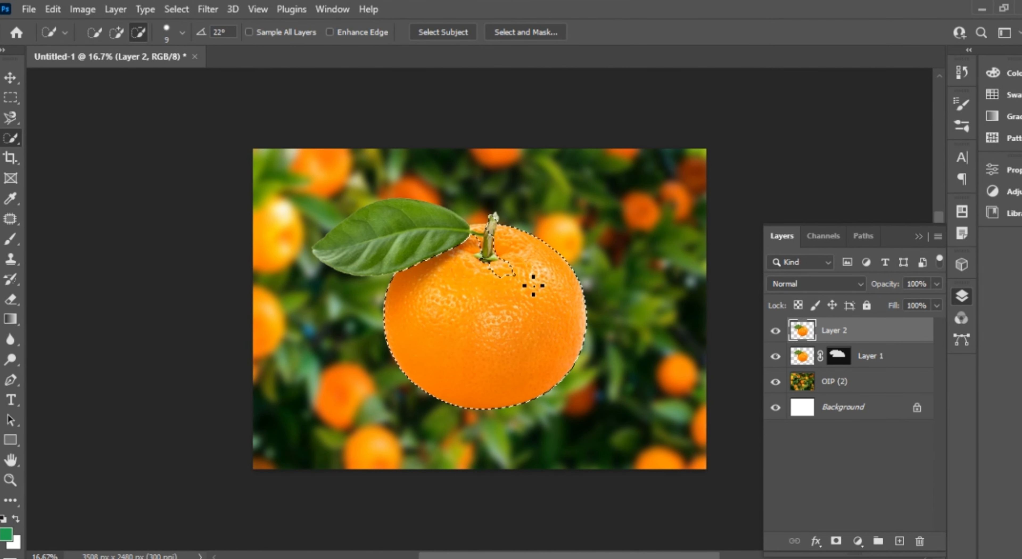
mouse_move(533, 285)
mouse_down()
mouse_move(498, 240)
mouse_move(437, 263)
mouse_move(442, 290)
mouse_move(512, 269)
mouse_move(399, 301)
mouse_move(429, 331)
mouse_move(446, 297)
mouse_move(394, 298)
mouse_move(433, 289)
mouse_move(415, 304)
mouse_move(495, 322)
mouse_move(578, 308)
mouse_up()
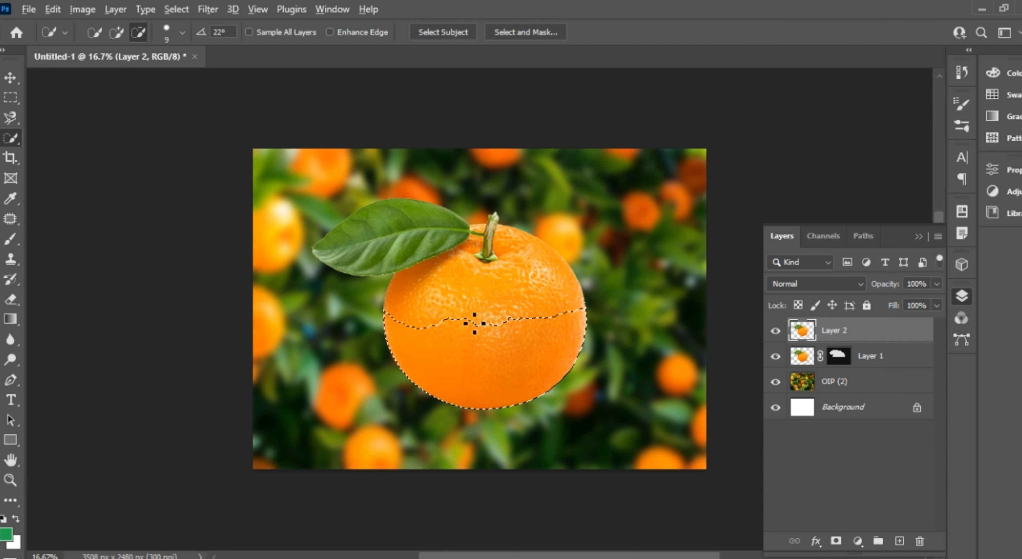
drag(474, 324, 580, 319)
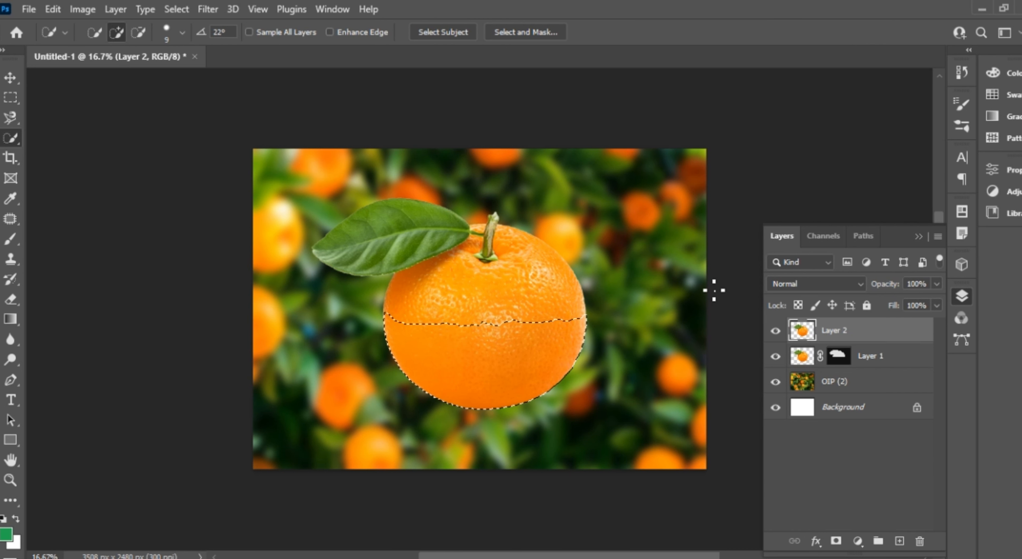
key(ctrl+j)
click(775, 355)
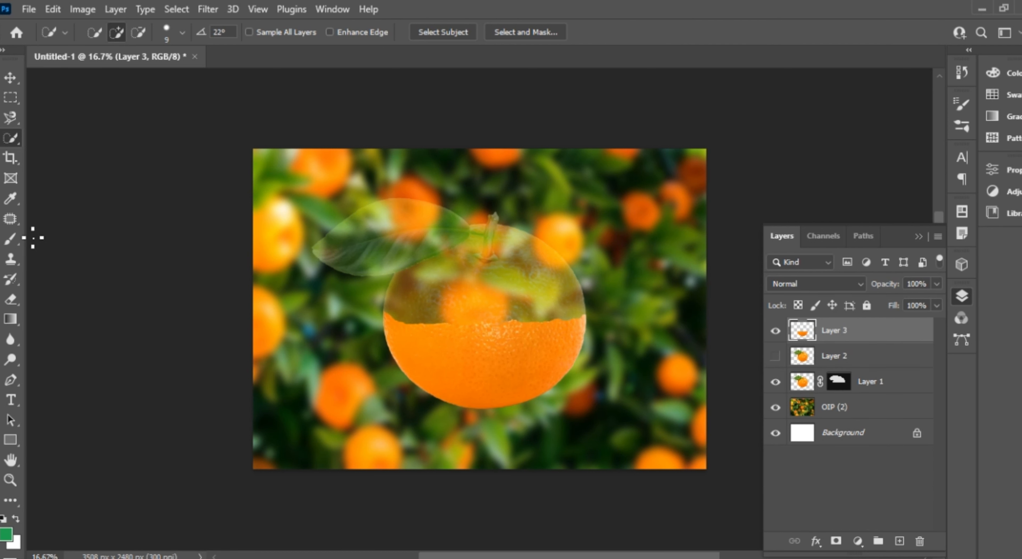
Place the orange slice image OIP (1) as an embedded file and rasterize its layer.
click(28, 9)
click(470, 316)
click(365, 143)
click(384, 345)
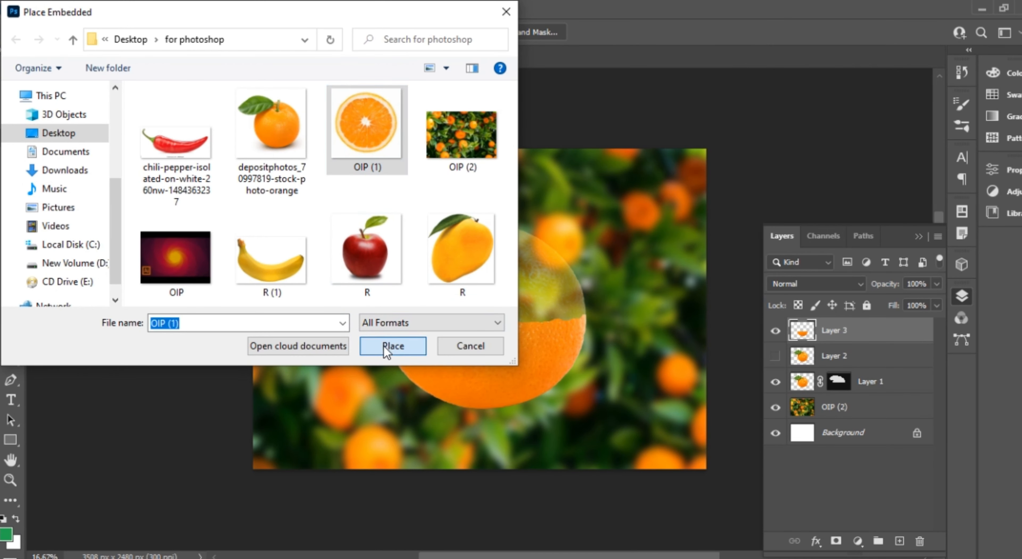
click(764, 33)
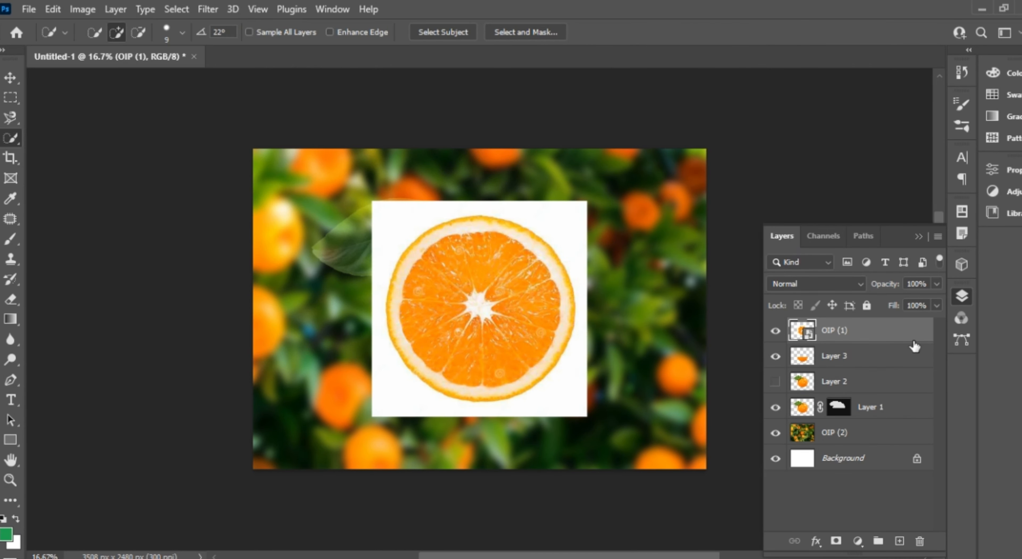
right_click(835, 340)
click(876, 301)
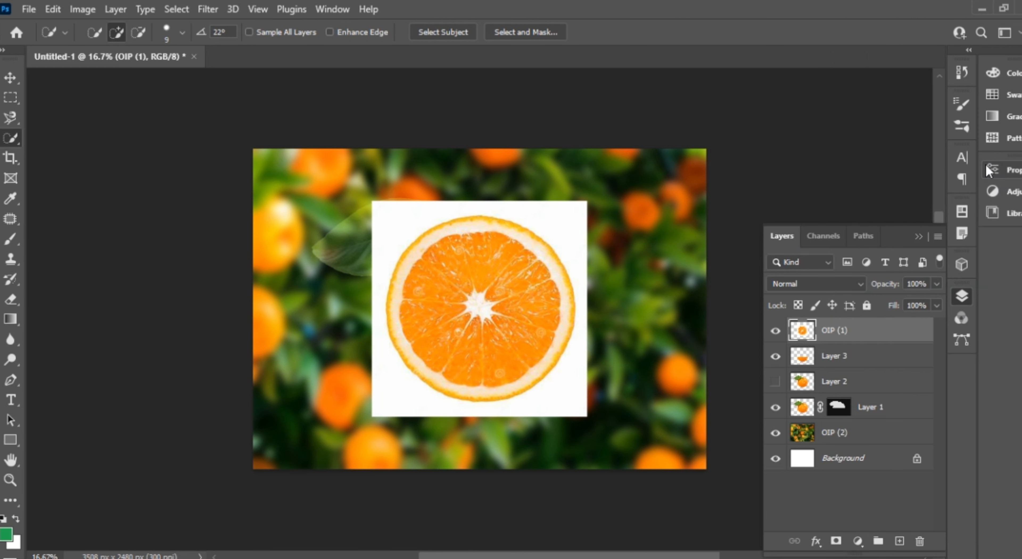
Remove the white background from the orange slice layer with the Remove Background quick action.
click(997, 170)
scroll(901, 230, down, 5)
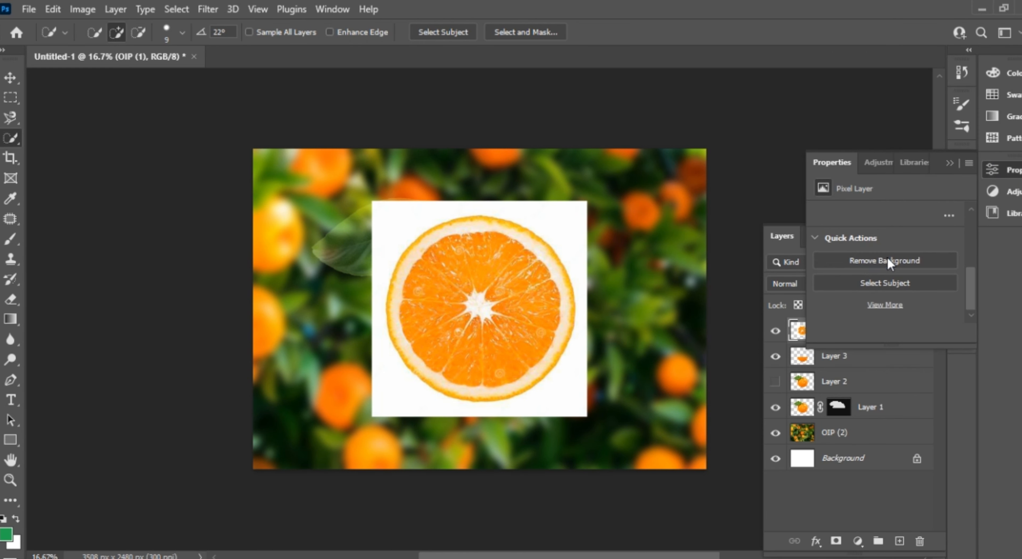
click(887, 259)
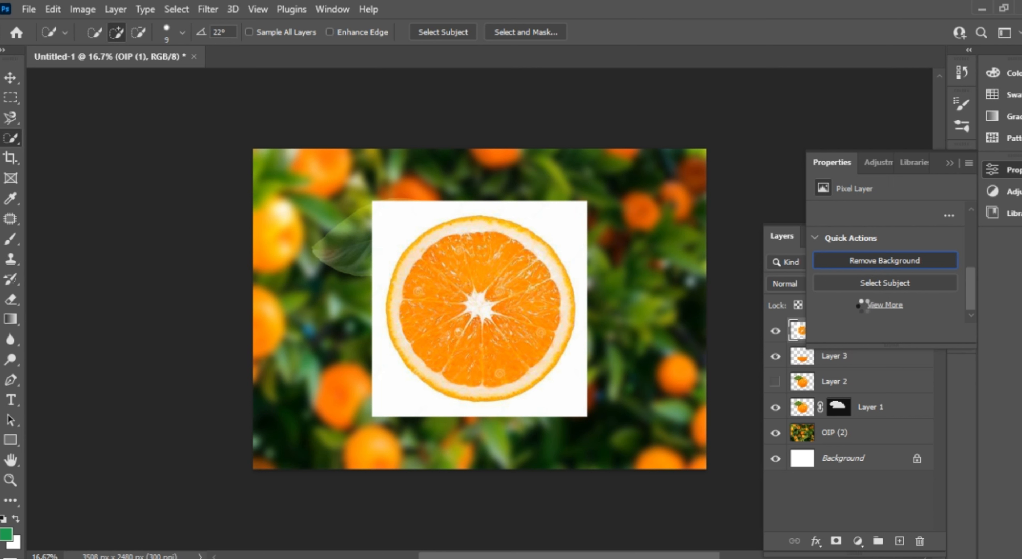
click(949, 163)
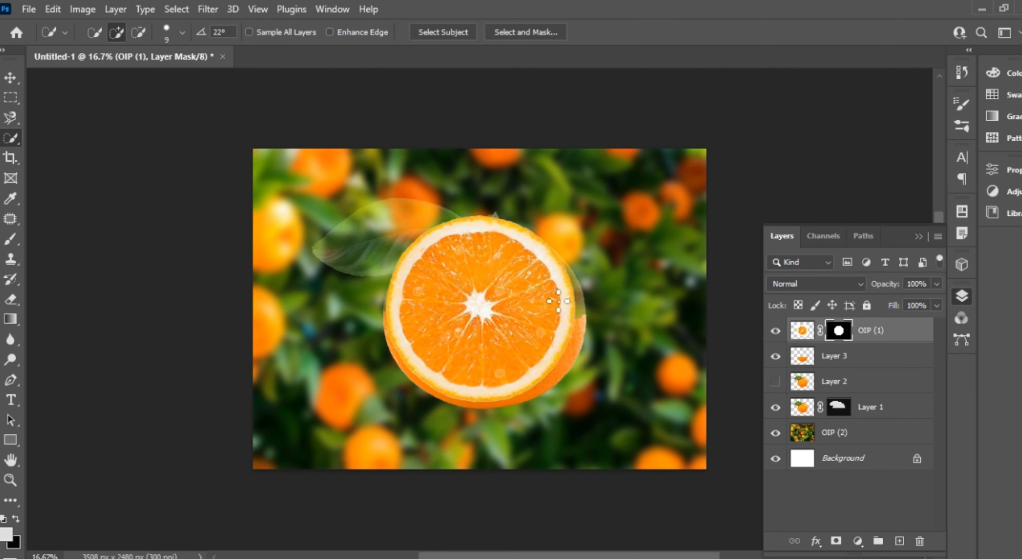
Scale the orange slice proportionally to about 100% and shift it down so it spans the width of the whole orange.
key(v)
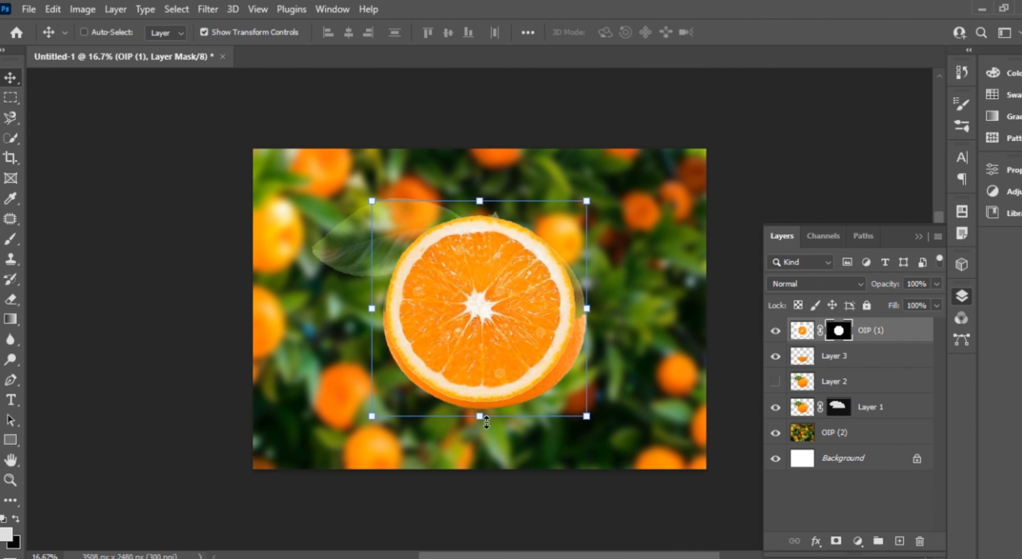
drag(479, 416, 480, 397)
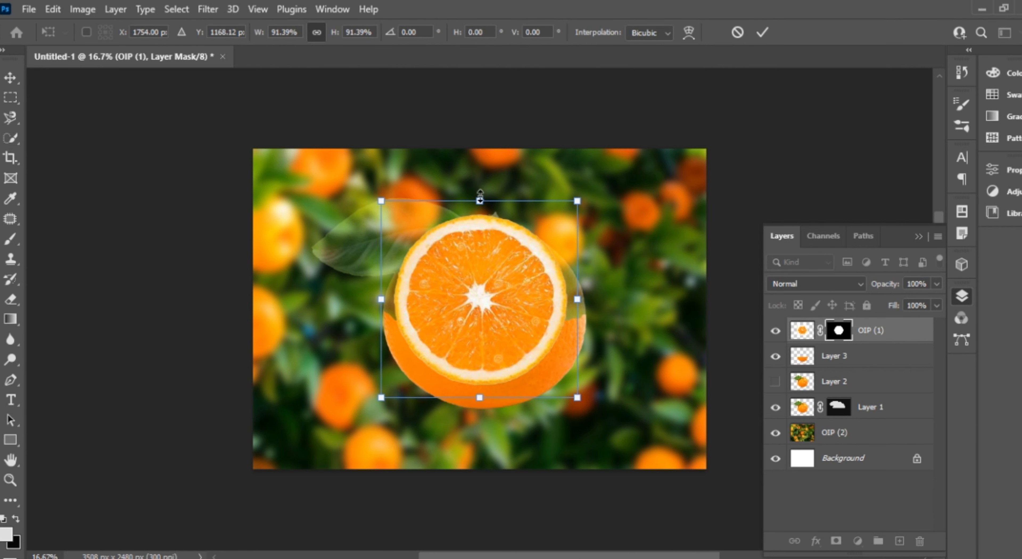
drag(480, 201, 486, 247)
drag(554, 322, 584, 320)
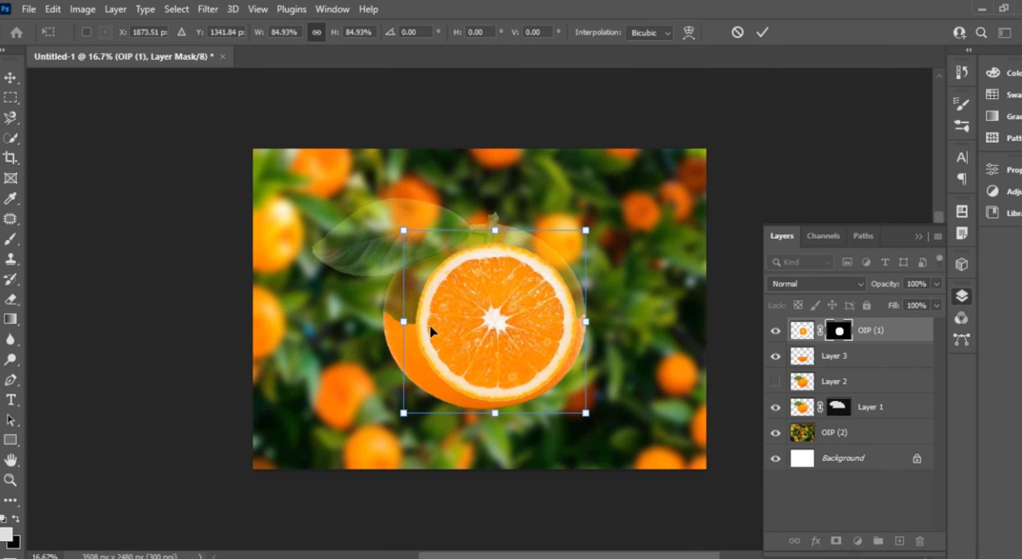
drag(404, 318, 371, 319)
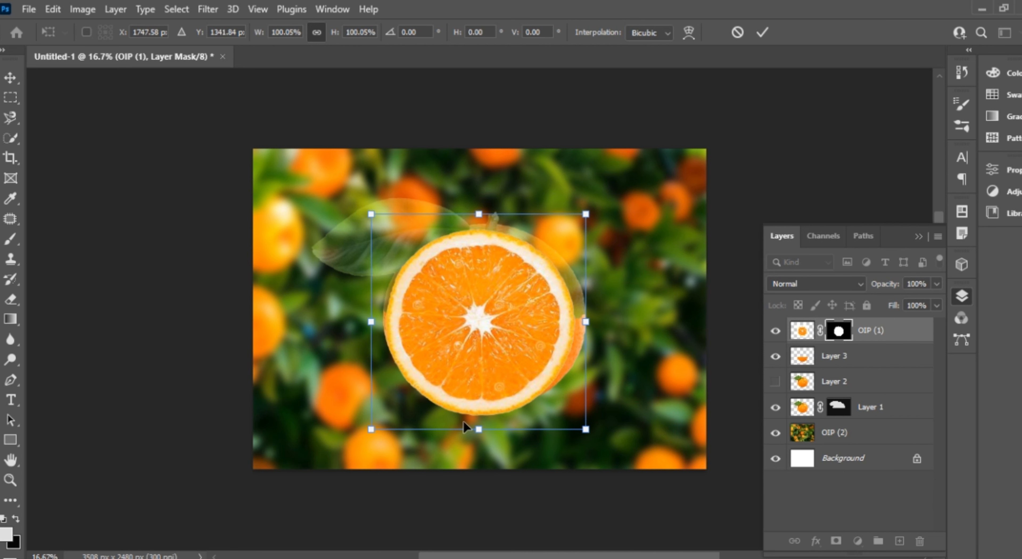
Squash the orange slice into a flat ellipse over the cut, about 108% wide and 24% high.
drag(479, 424, 478, 334)
drag(479, 215, 479, 283)
drag(586, 309, 600, 308)
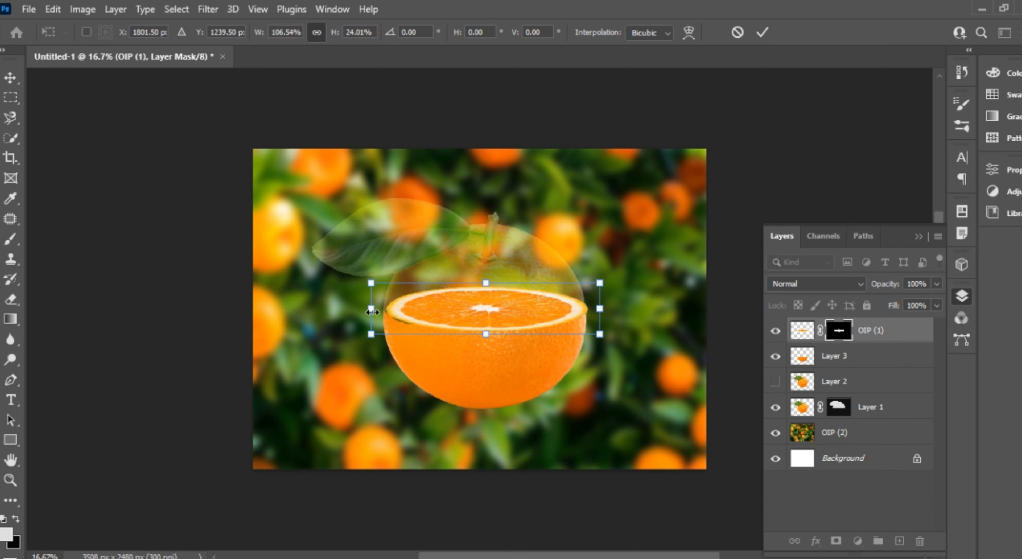
drag(371, 308, 367, 311)
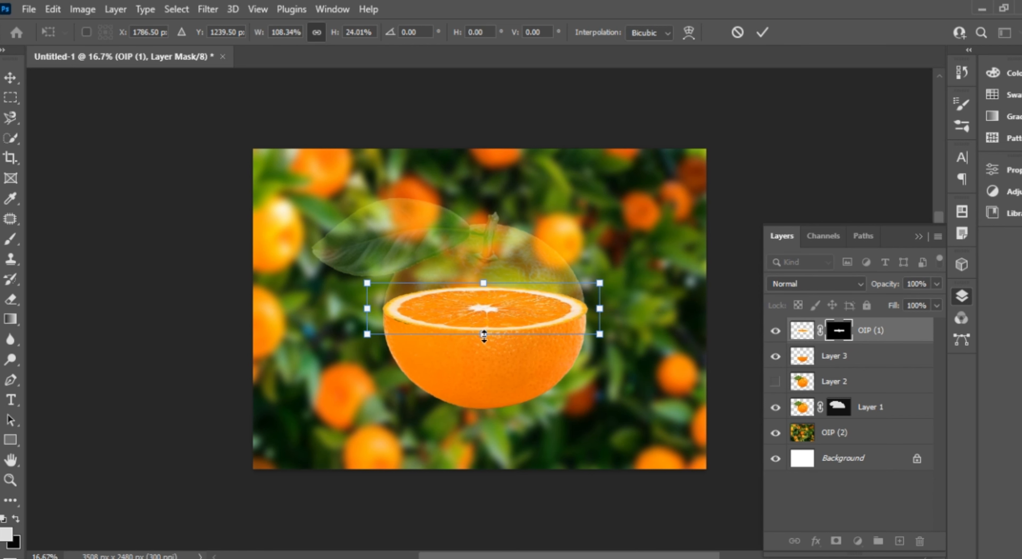
Fit the slice's rim to the lower half's cut edge at about 107.98% width and 19.88% height, and apply the transform.
drag(483, 334, 484, 340)
drag(599, 311, 597, 311)
drag(481, 285, 483, 304)
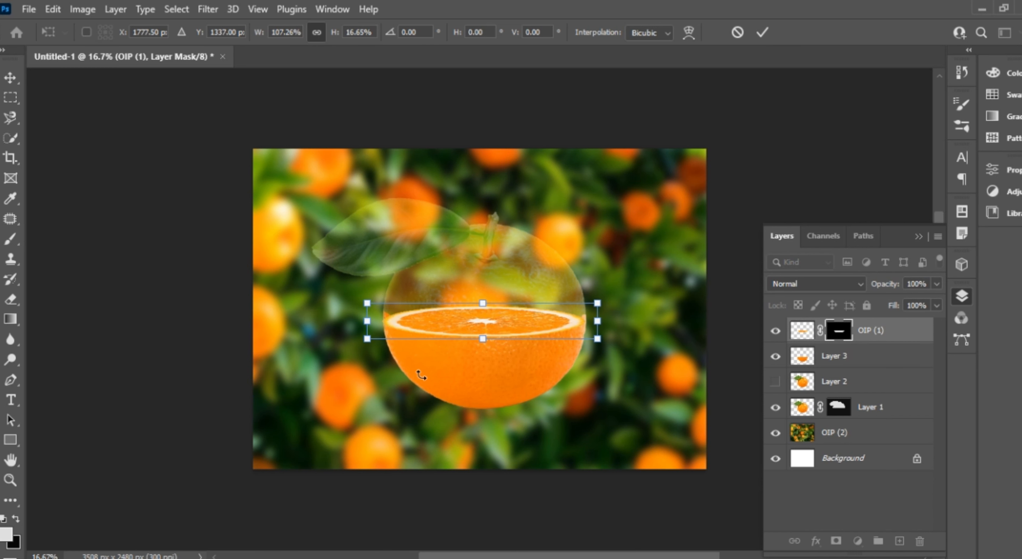
drag(366, 324, 364, 322)
drag(479, 307, 482, 296)
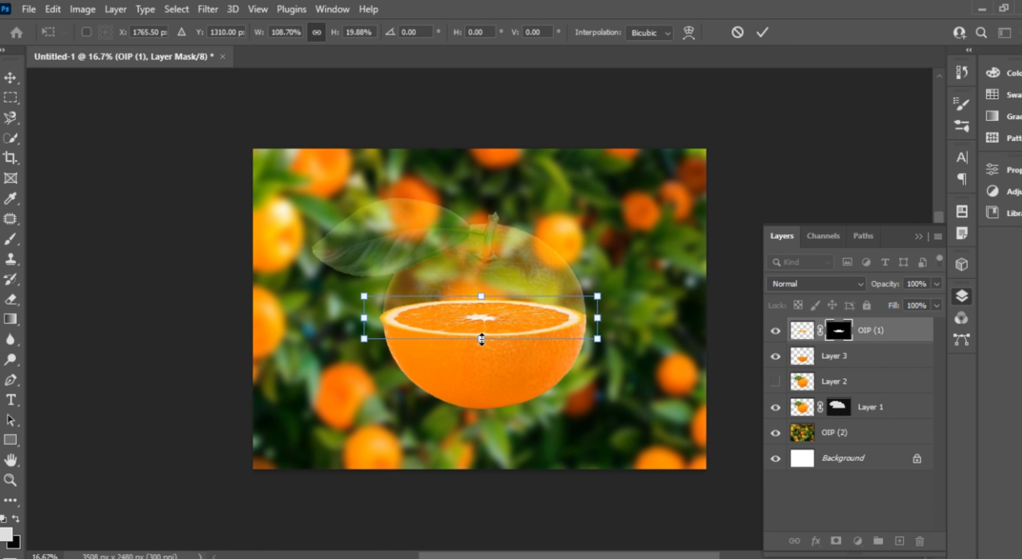
drag(361, 320, 367, 319)
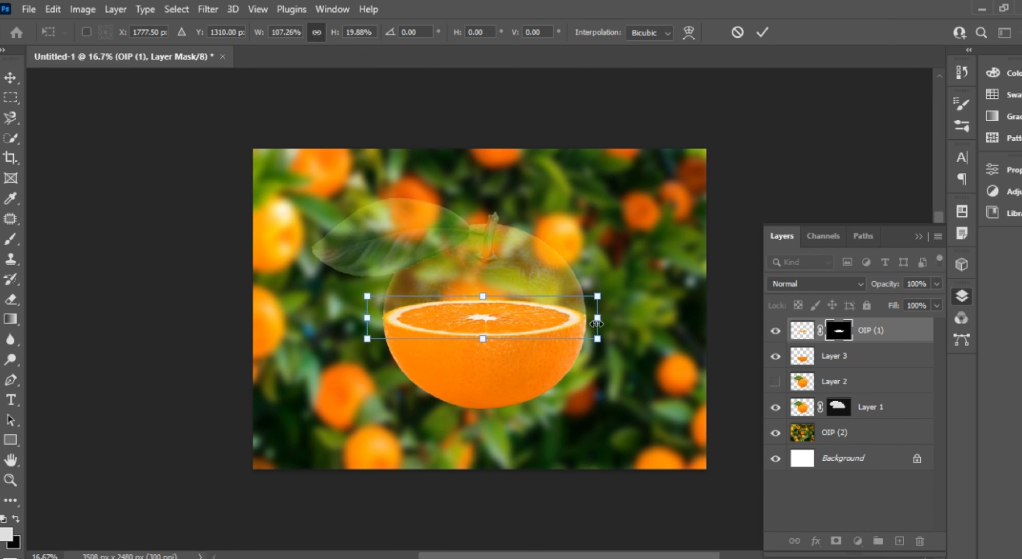
drag(596, 324, 599, 324)
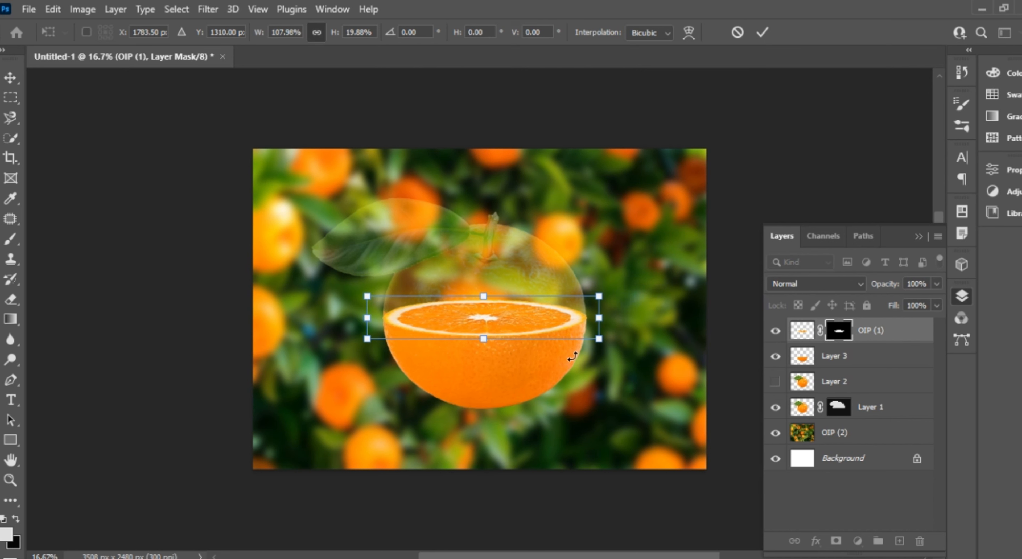
click(762, 33)
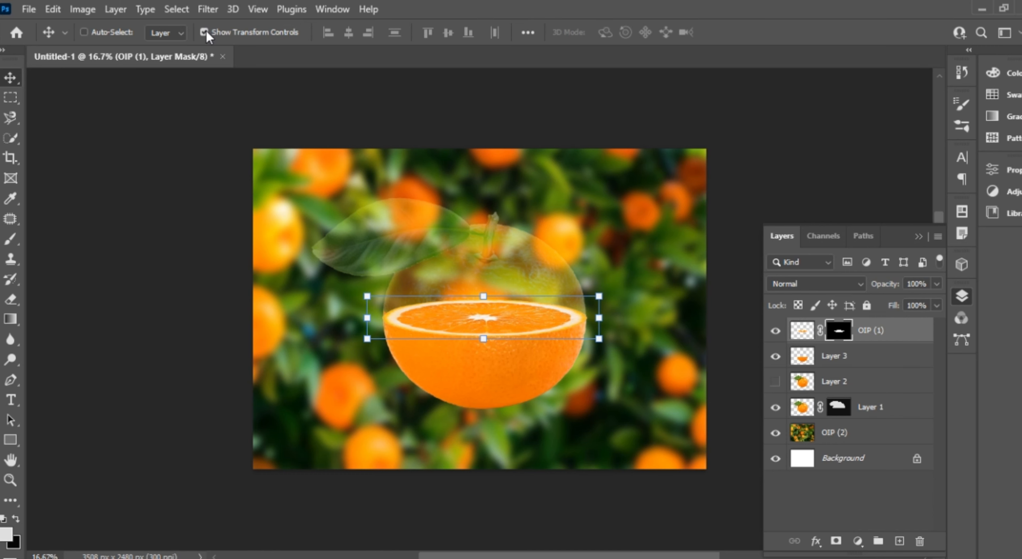